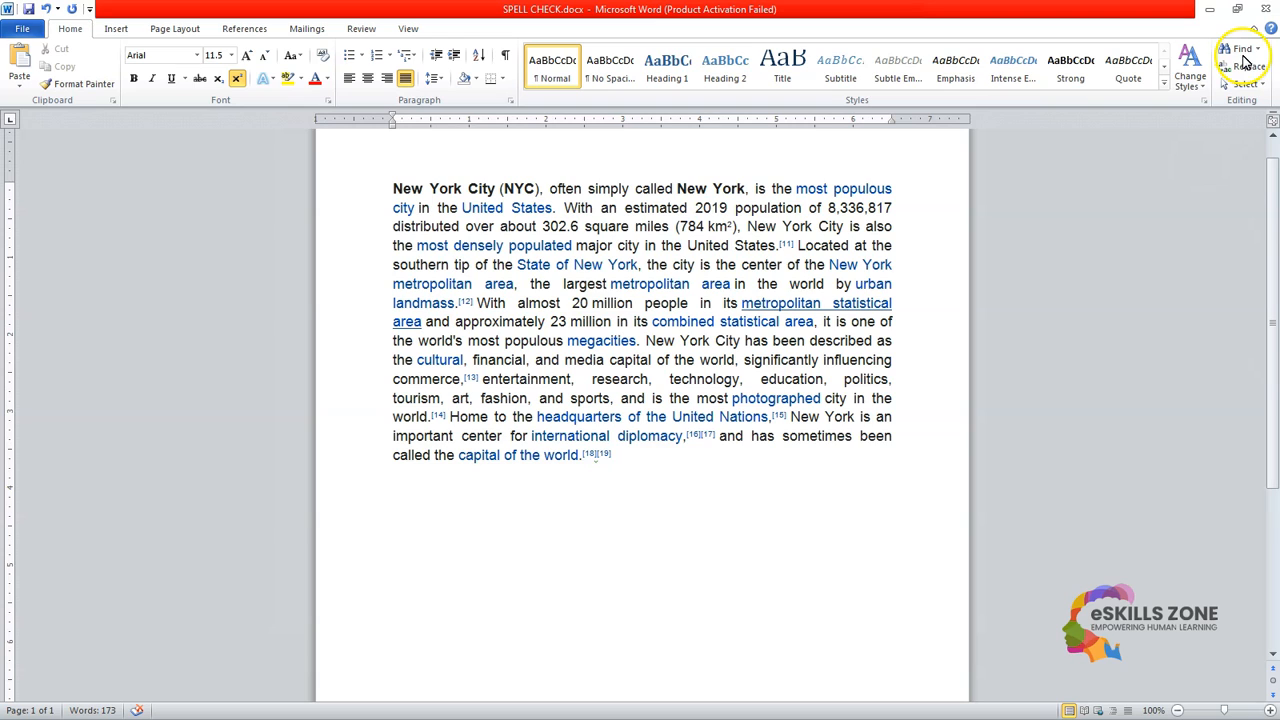
# Search the document for "NYC" and go to the match in the opening sentence
pyautogui.click(1256, 50)
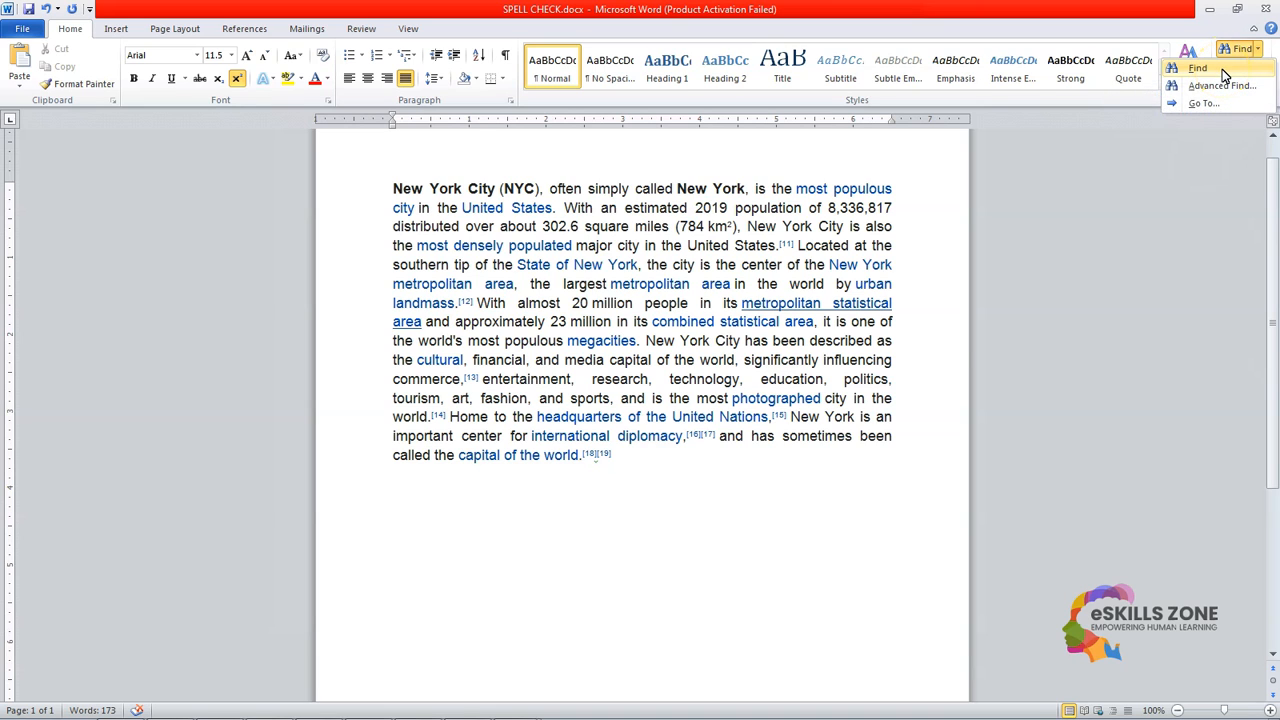
pyautogui.click(1224, 76)
pyautogui.write('NYC')
pyautogui.press('BackSpace')
pyautogui.write('N')
pyautogui.press('BackSpace')
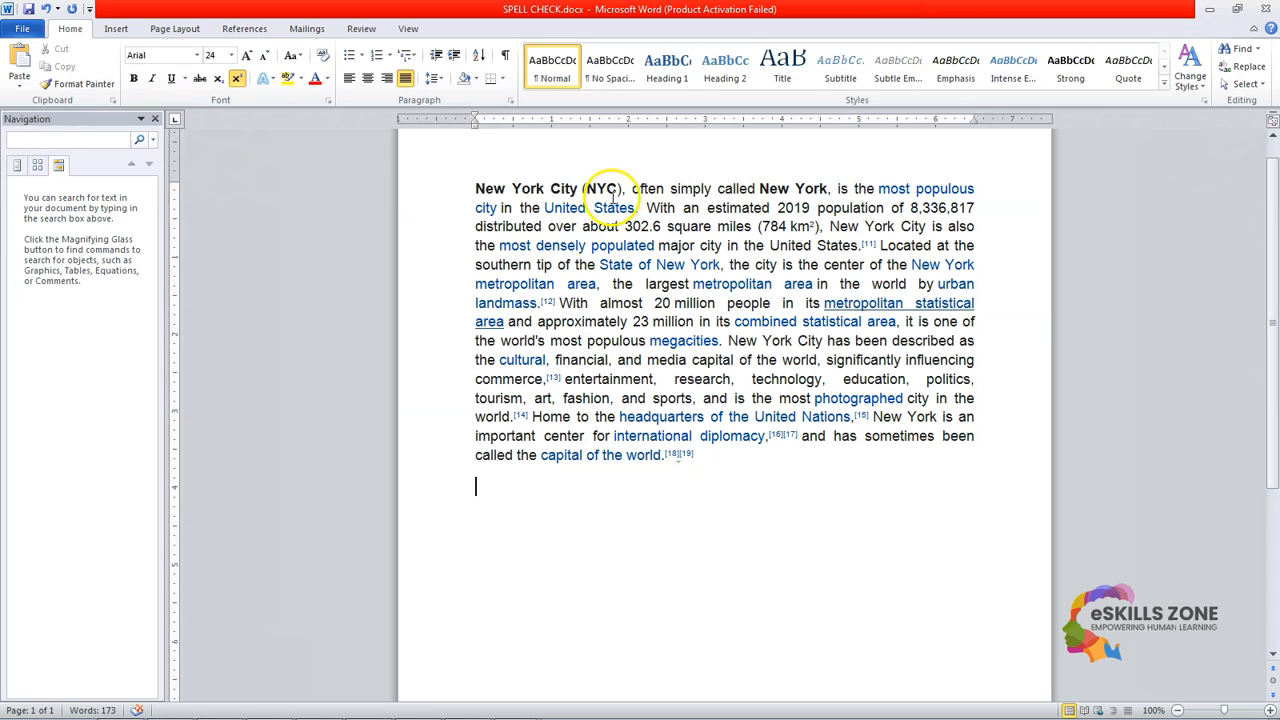
pyautogui.doubleClick(601, 189)
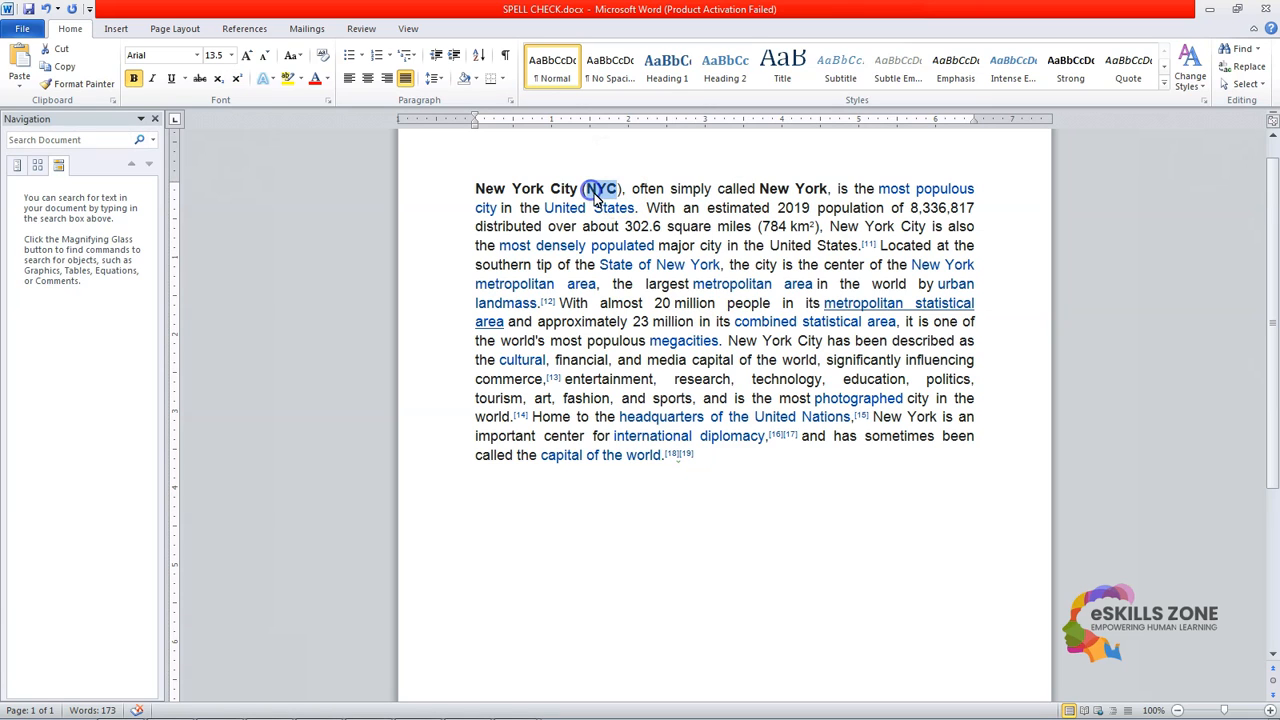
pyautogui.click(86, 139)
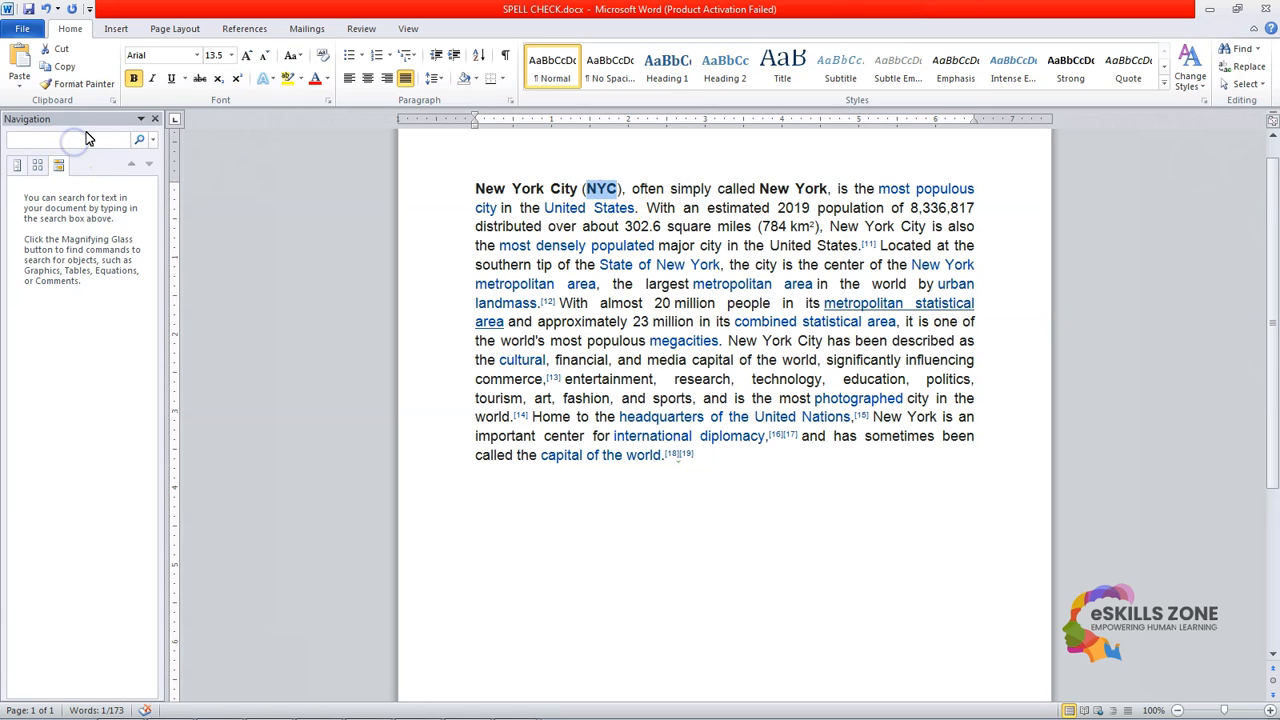
pyautogui.write('N')
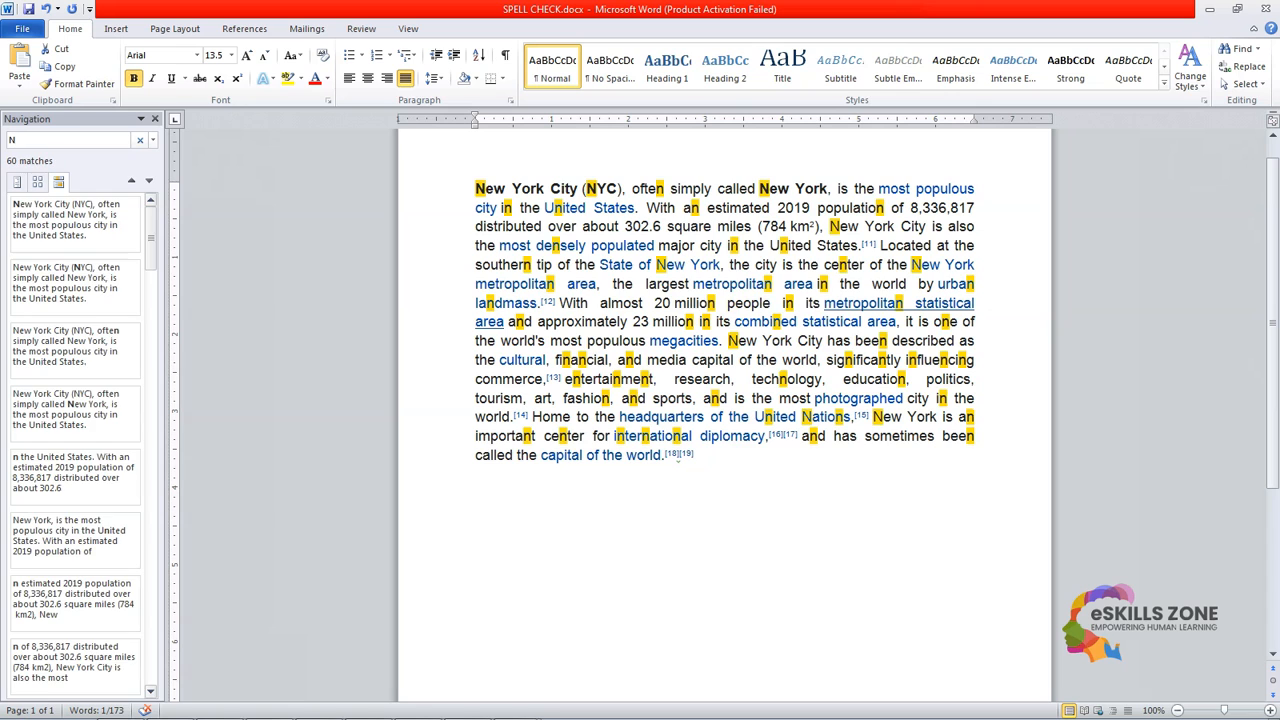
pyautogui.write('YC')
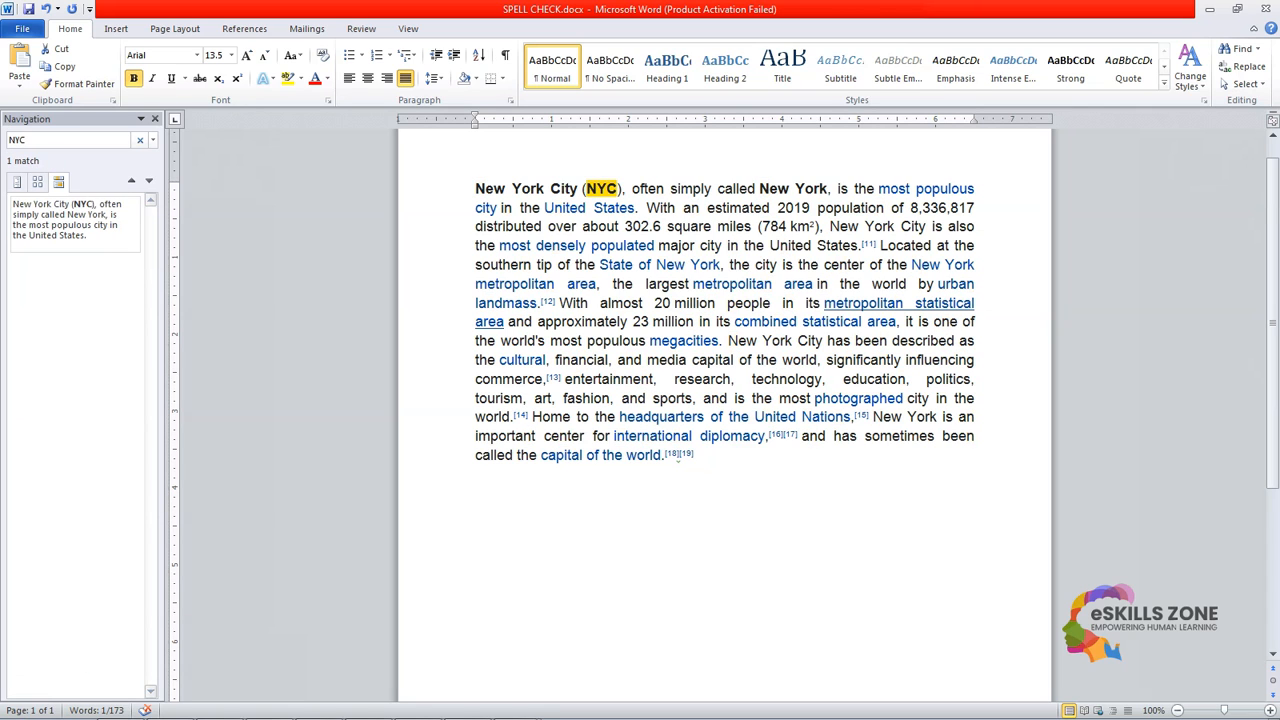
pyautogui.press('Return')
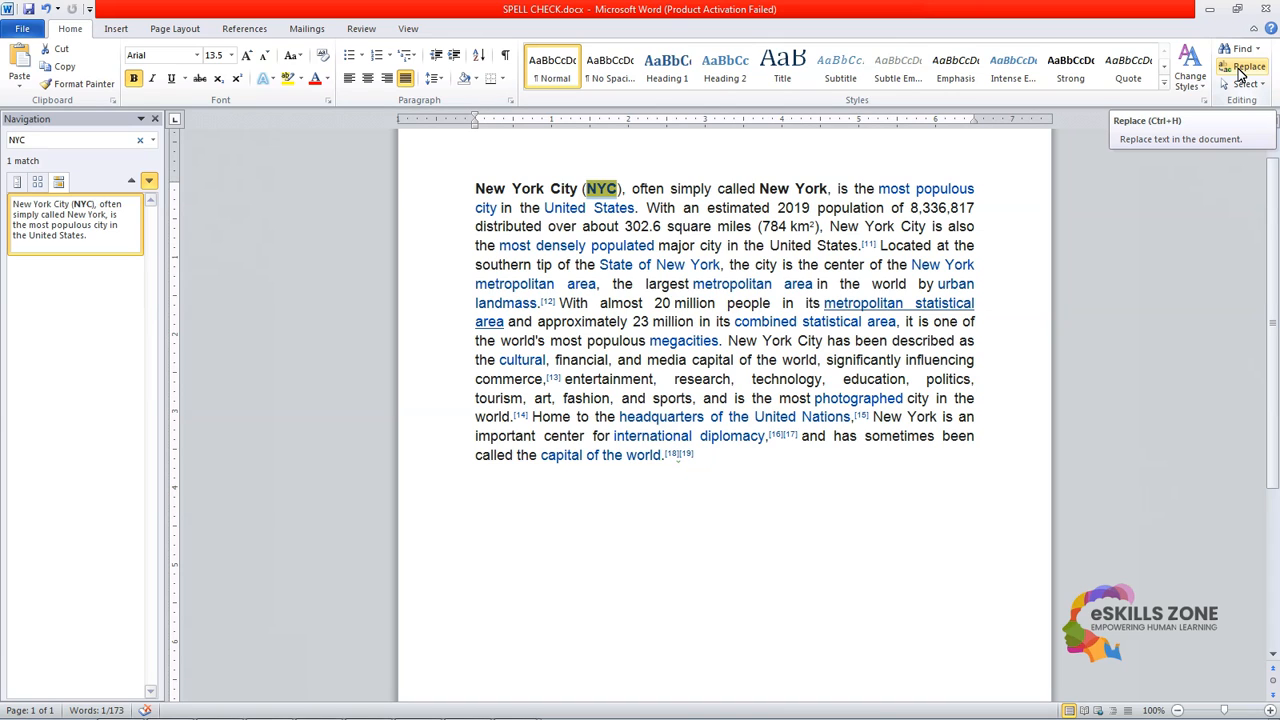
# Set up a replacement that finds "(NYC)" with its parentheses and replaces it with nothing
pyautogui.click(1240, 68)
pyautogui.moveTo(850, 490); pyautogui.dragTo(1029, 269)
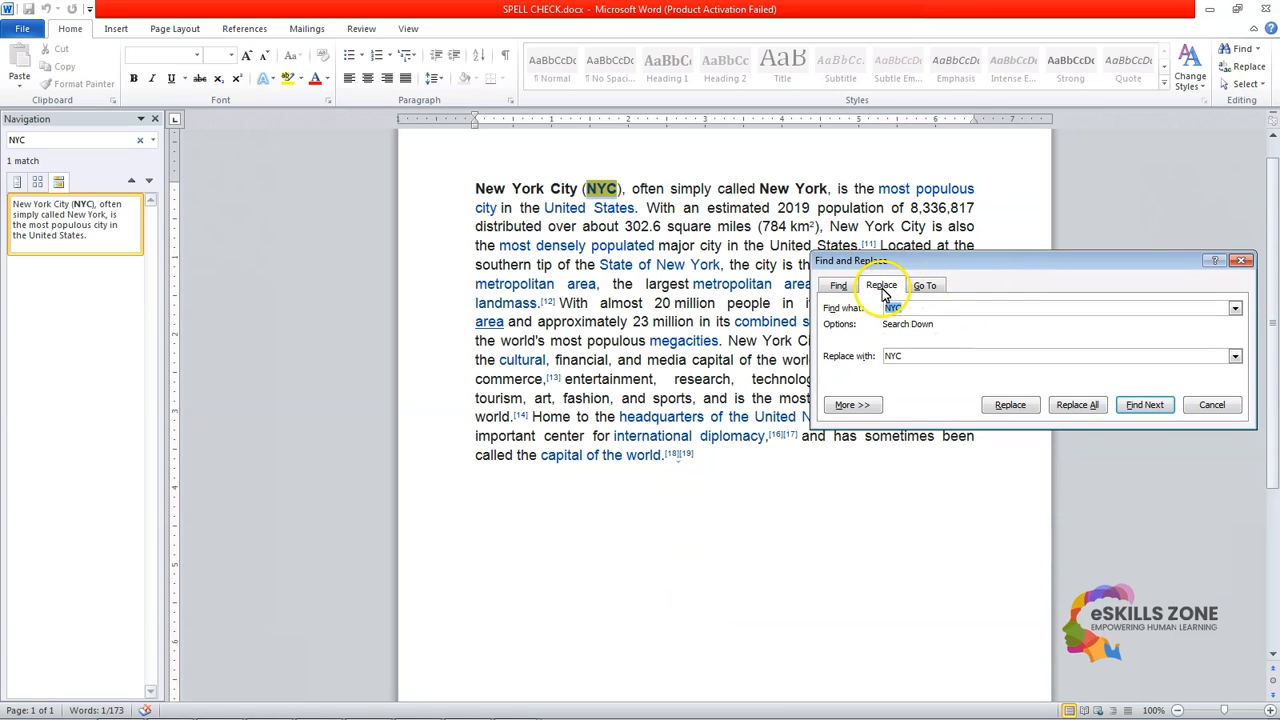
pyautogui.click(918, 358)
pyautogui.press('BackSpace')
pyautogui.press('BackSpace')
pyautogui.press('BackSpace')
pyautogui.click(903, 309)
pyautogui.write(')')
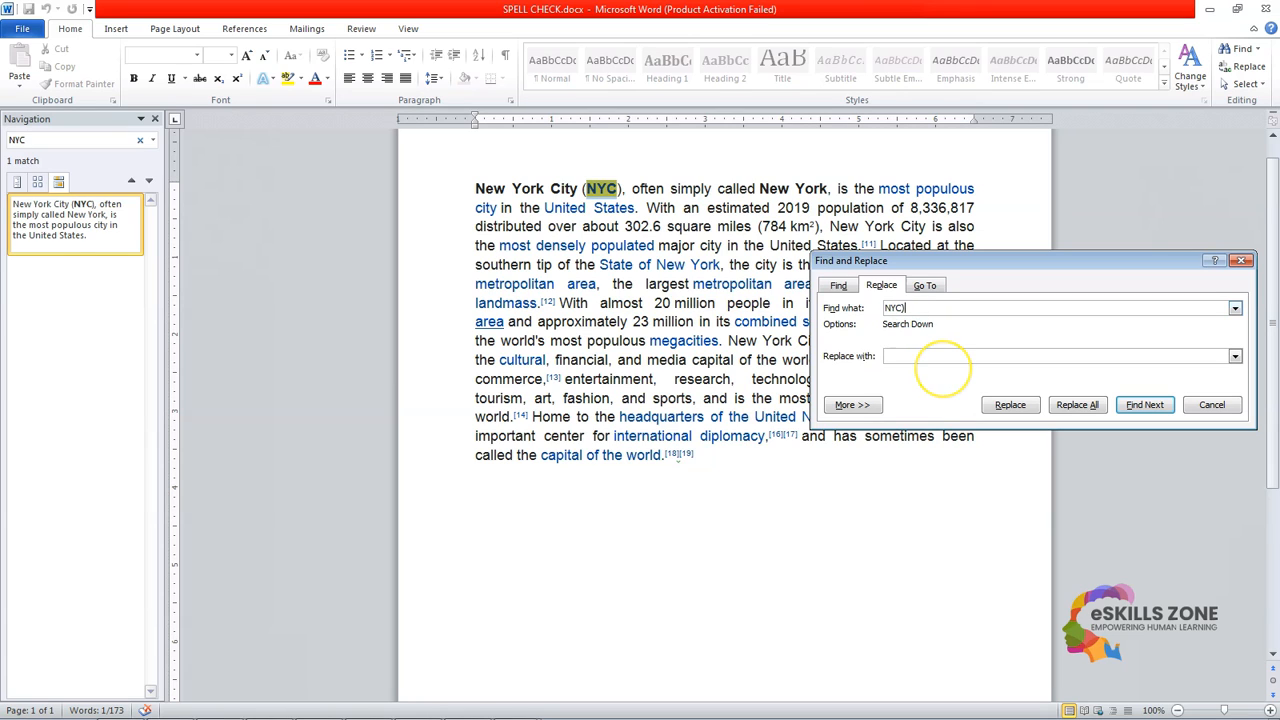
pyautogui.write('(')
pyautogui.click(947, 357)
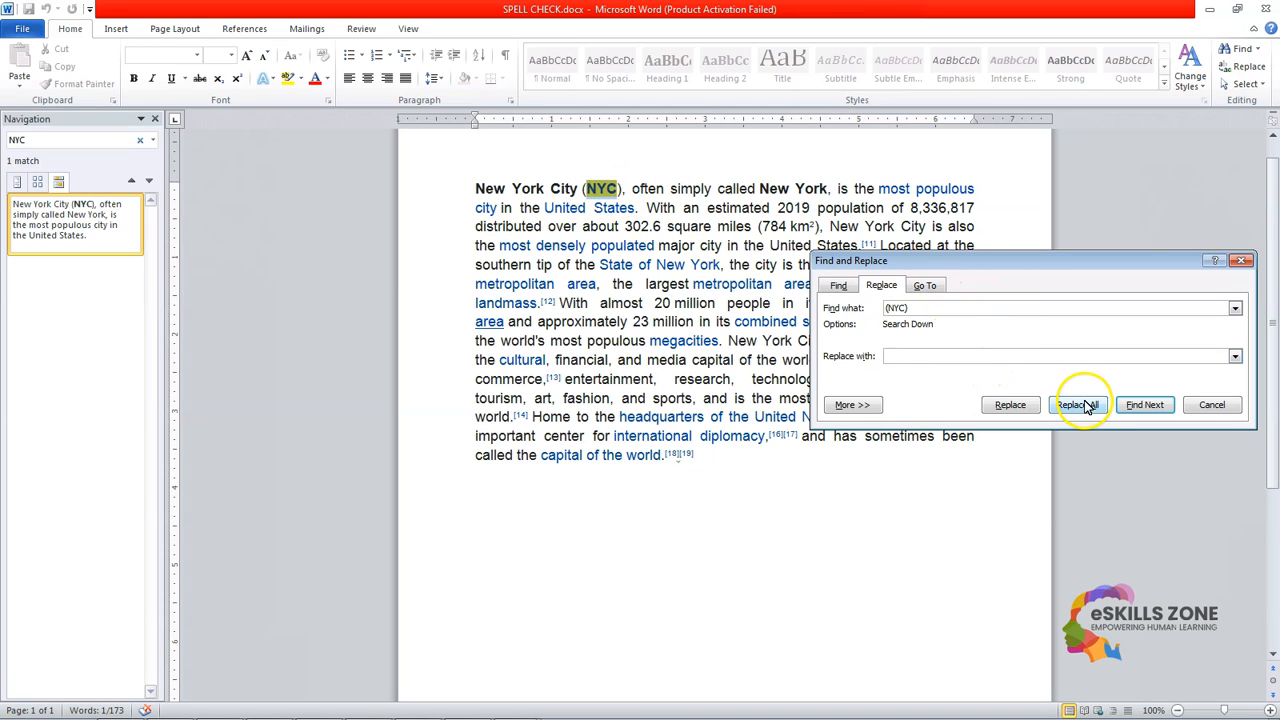
# Locate "(NYC)" by continuing the search from the beginning of the document, and check for further occurrences
pyautogui.click(1010, 405)
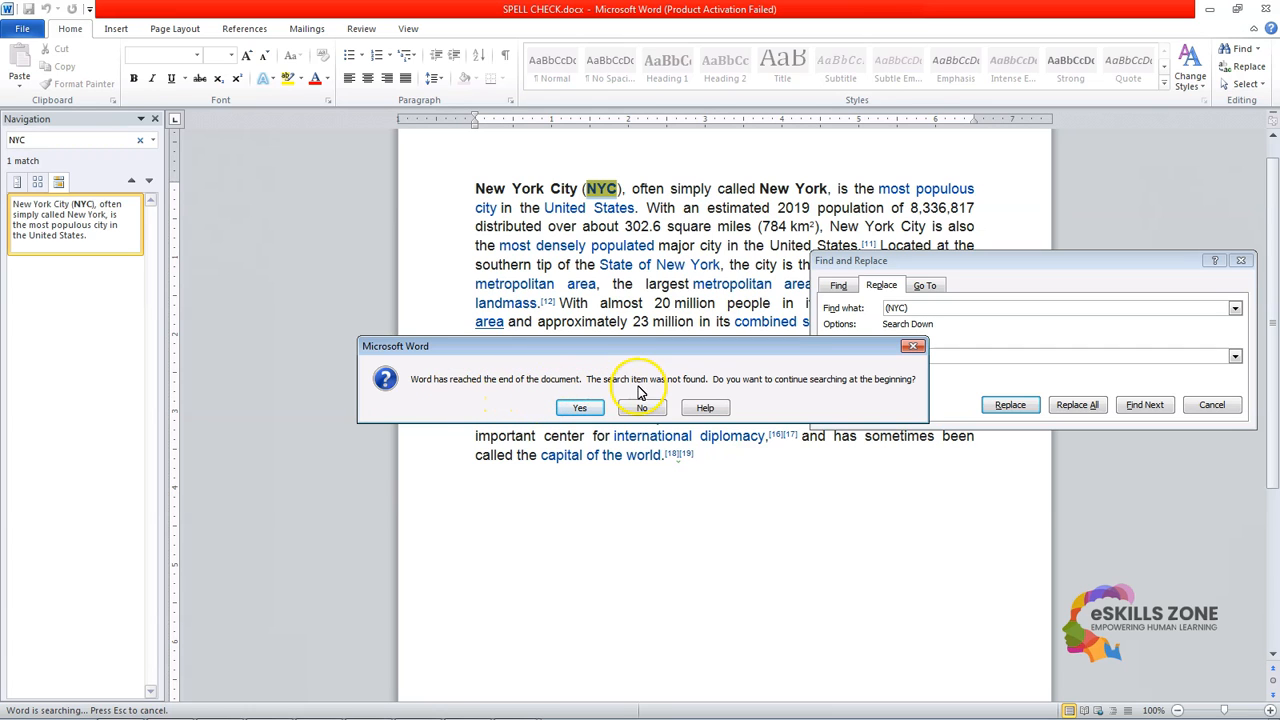
pyautogui.click(580, 408)
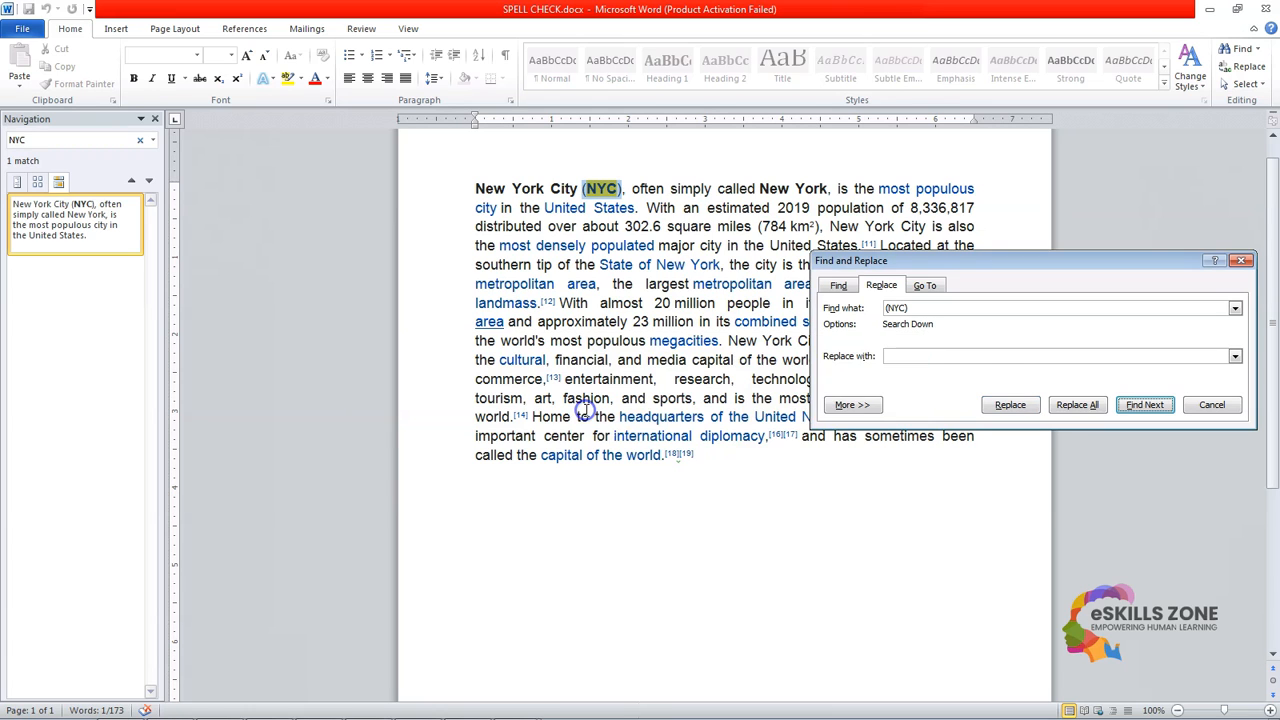
pyautogui.click(838, 286)
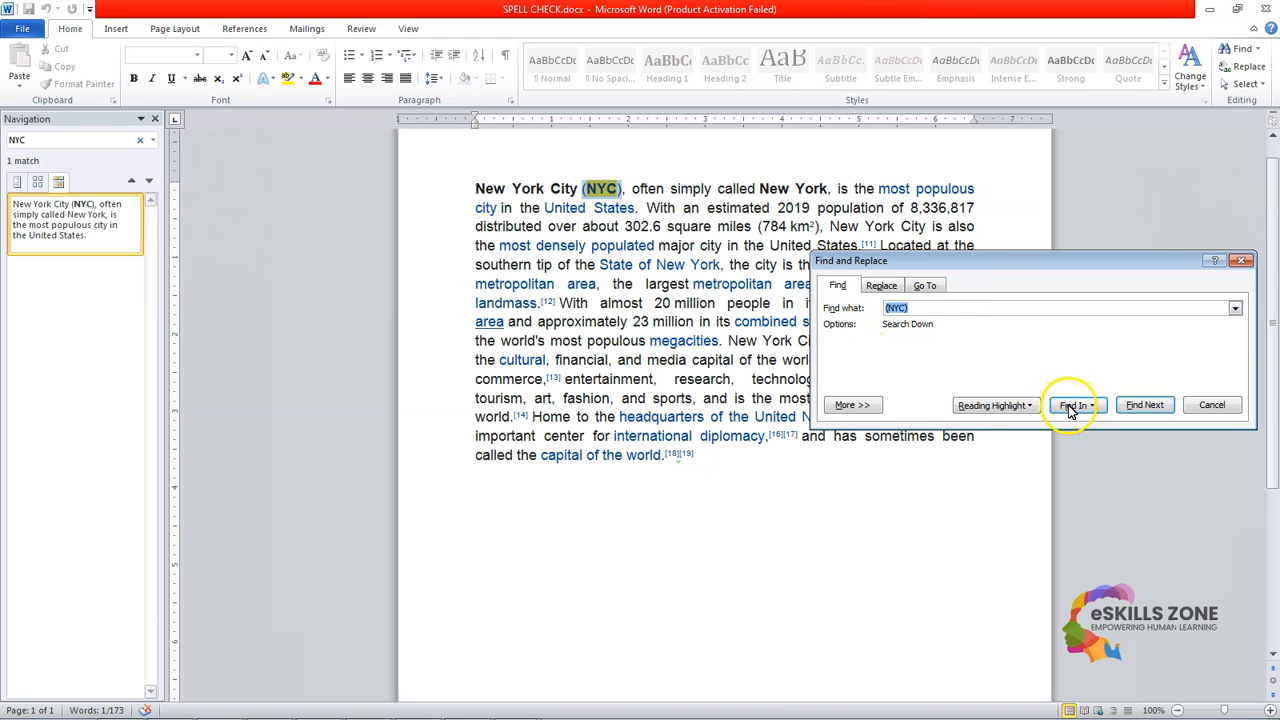
pyautogui.click(936, 308)
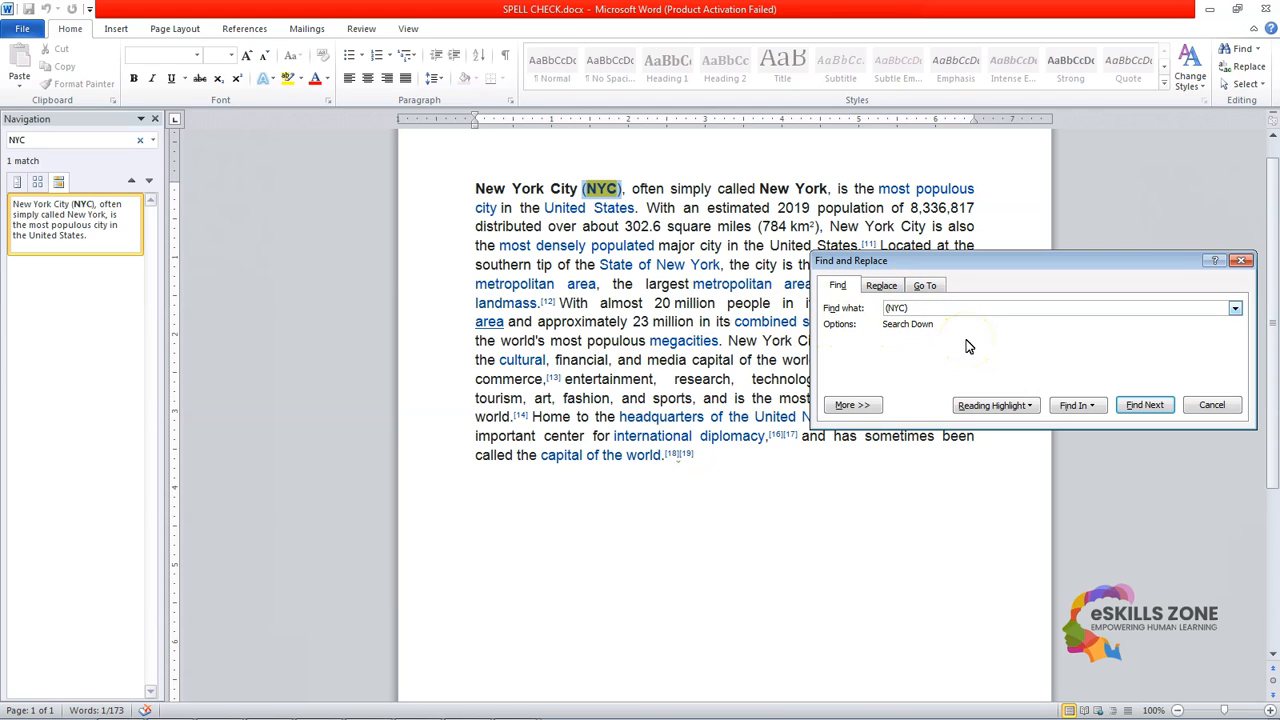
pyautogui.click(1135, 407)
pyautogui.click(605, 408)
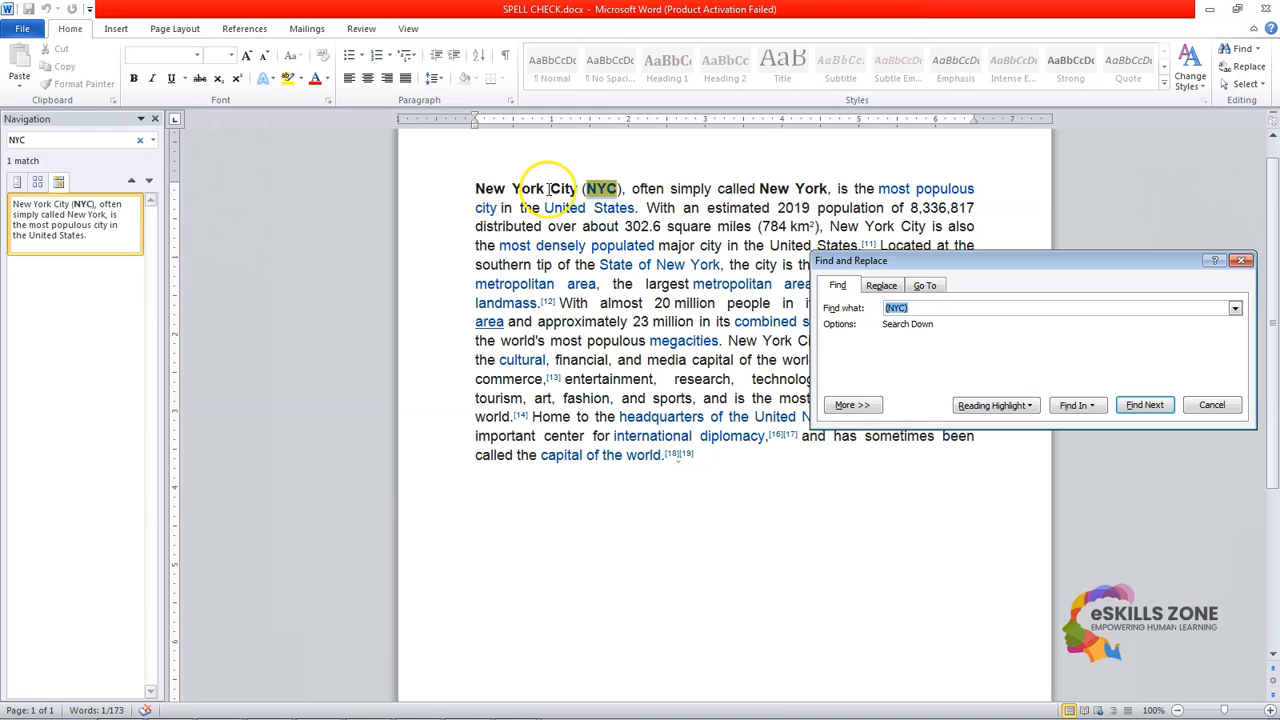
# Replace all occurrences of "(NYC)" in the document with nothing
pyautogui.click(882, 285)
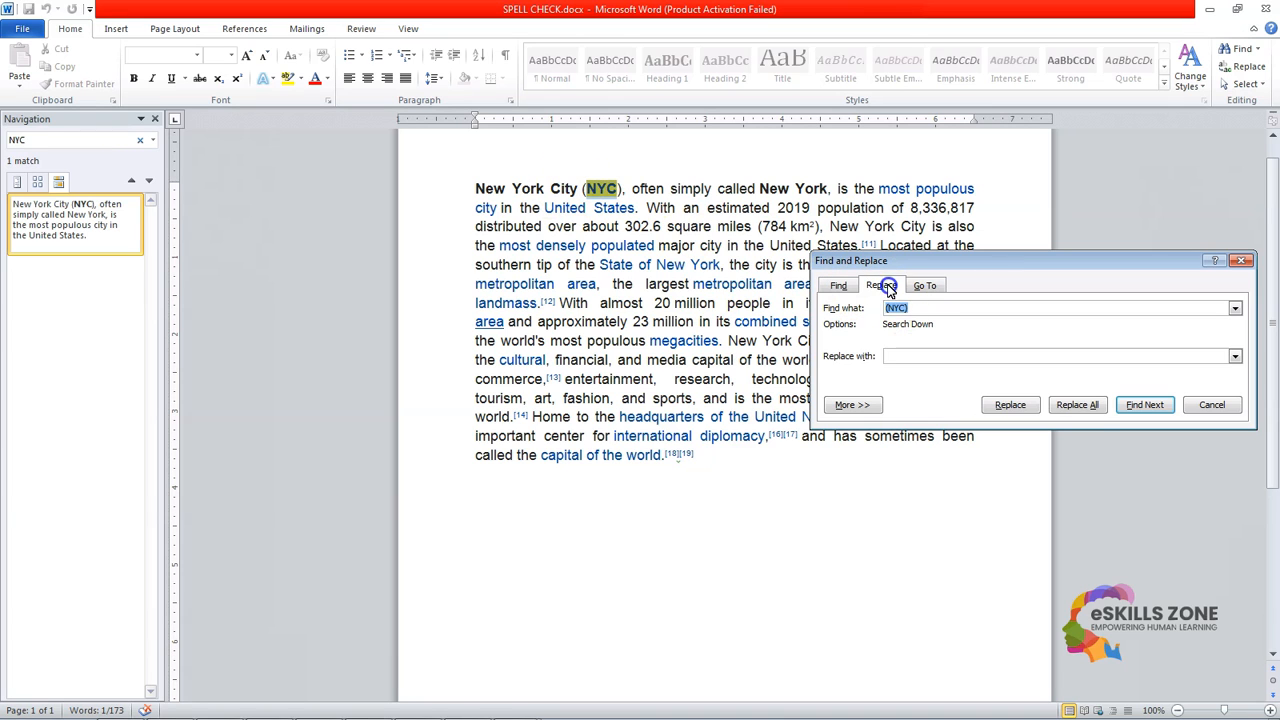
pyautogui.click(1078, 406)
pyautogui.click(575, 408)
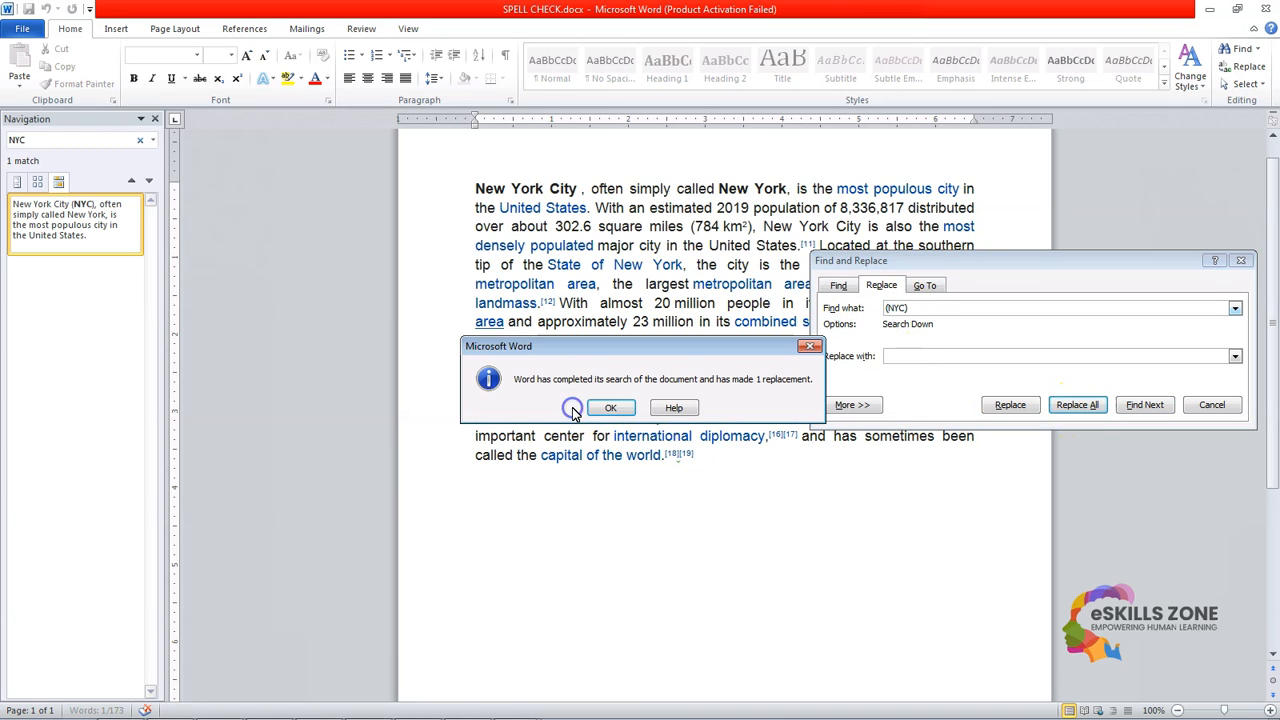
pyautogui.click(600, 407)
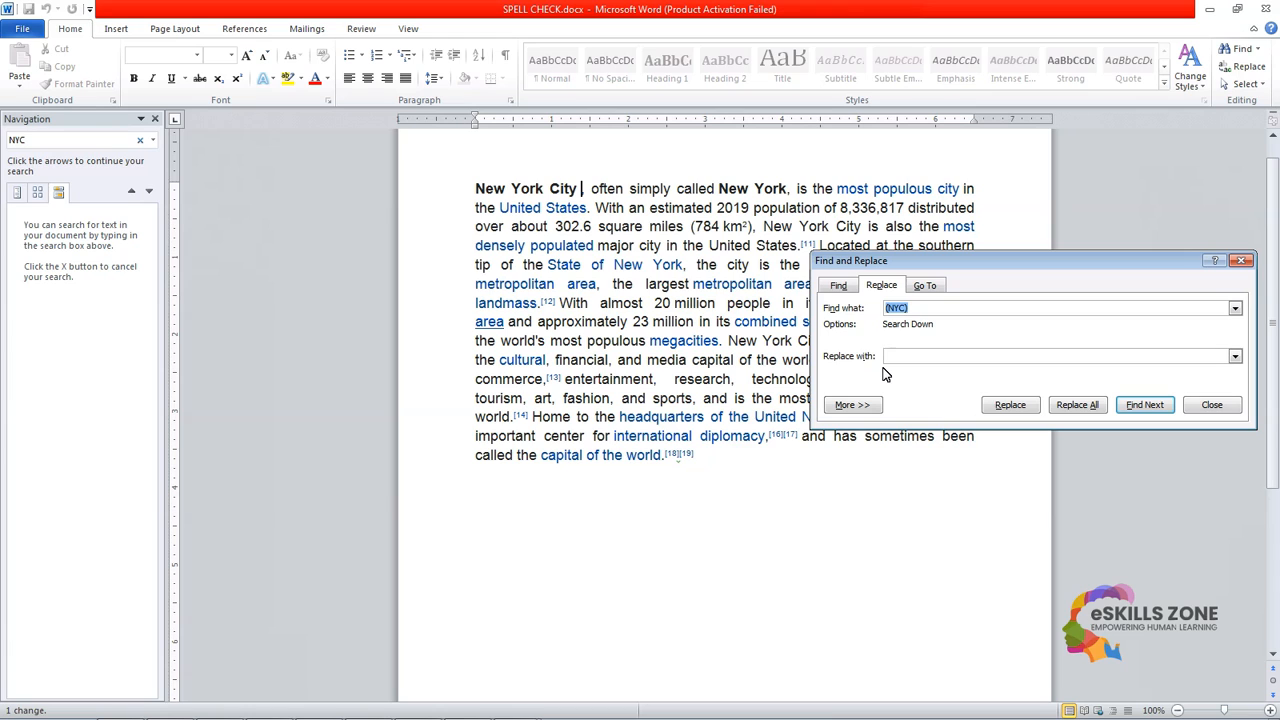
# Clear the search term, close Find and Replace, and delete the leftover space between "New York City" and the comma
pyautogui.press('BackSpace')
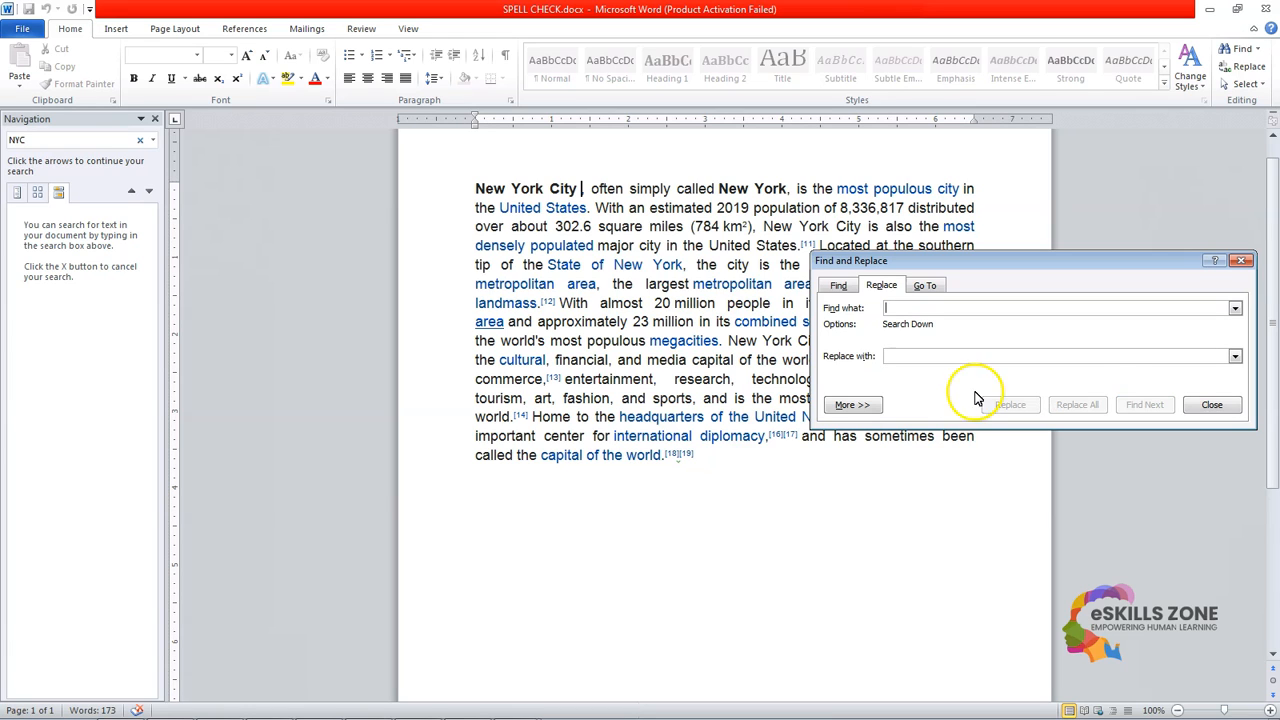
pyautogui.click(1211, 404)
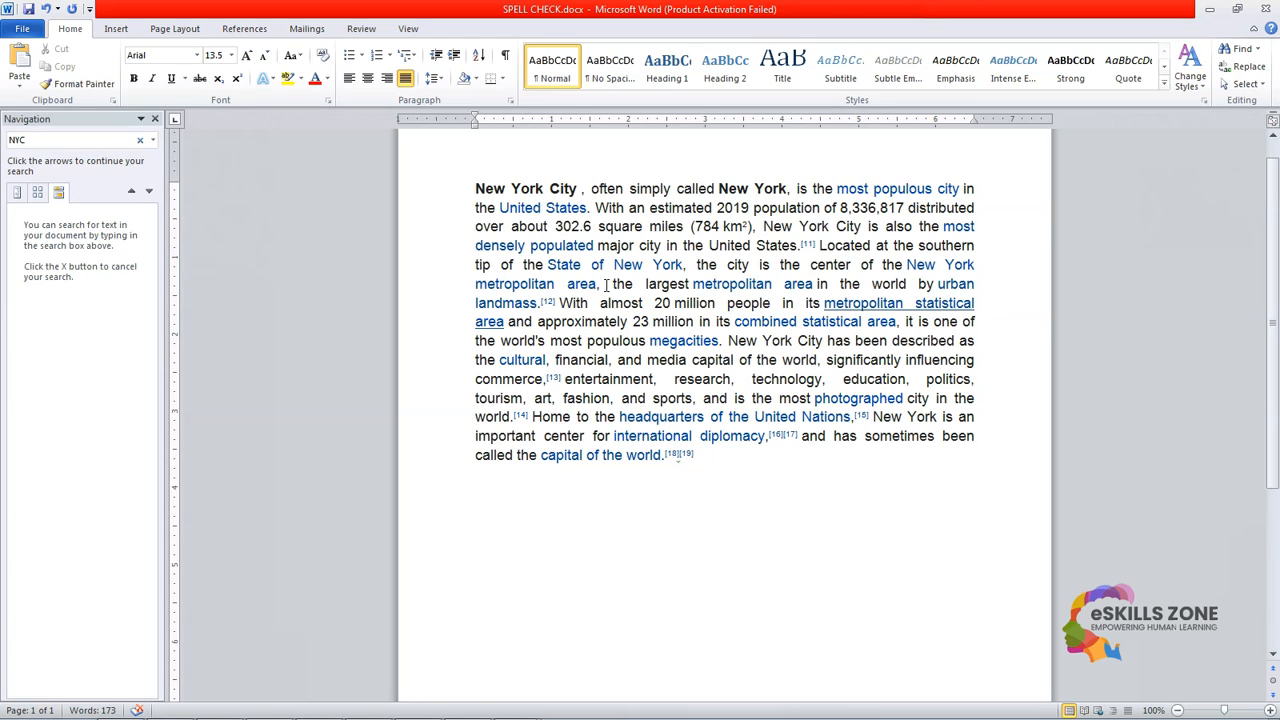
pyautogui.press('Delete')
pyautogui.click(523, 233)
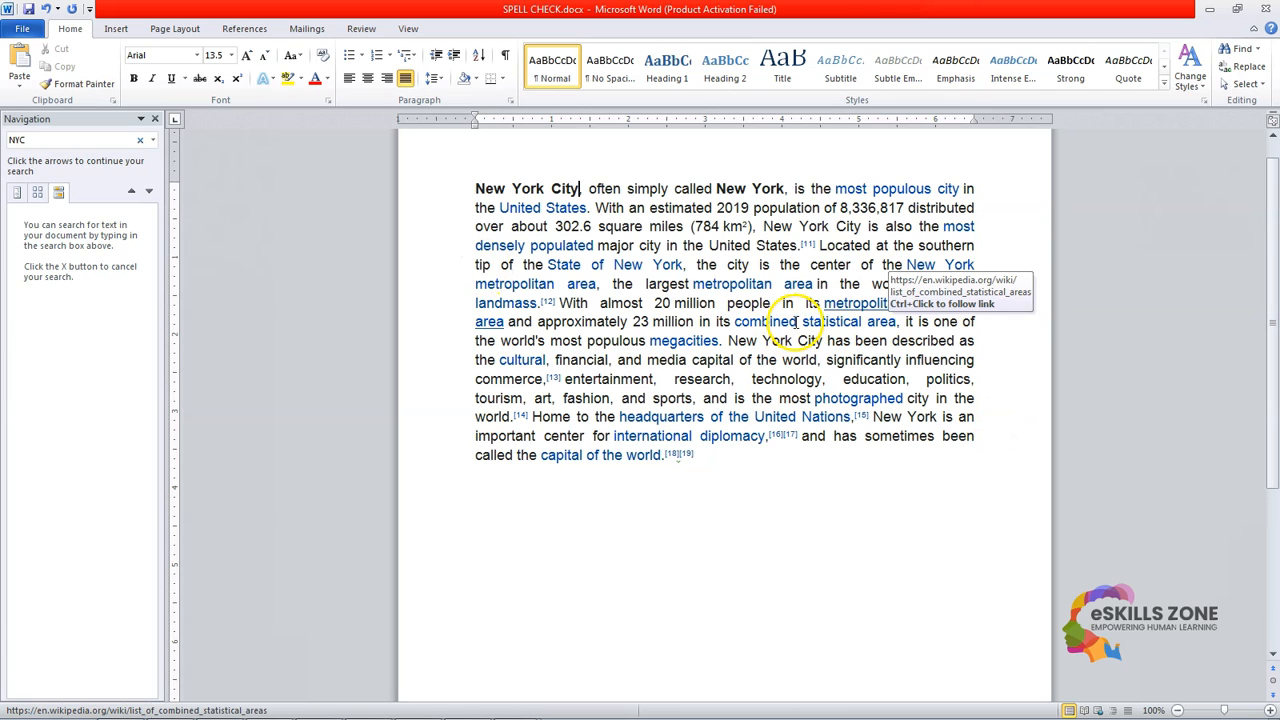
pyautogui.moveTo(797, 321); pyautogui.dragTo(745, 321)
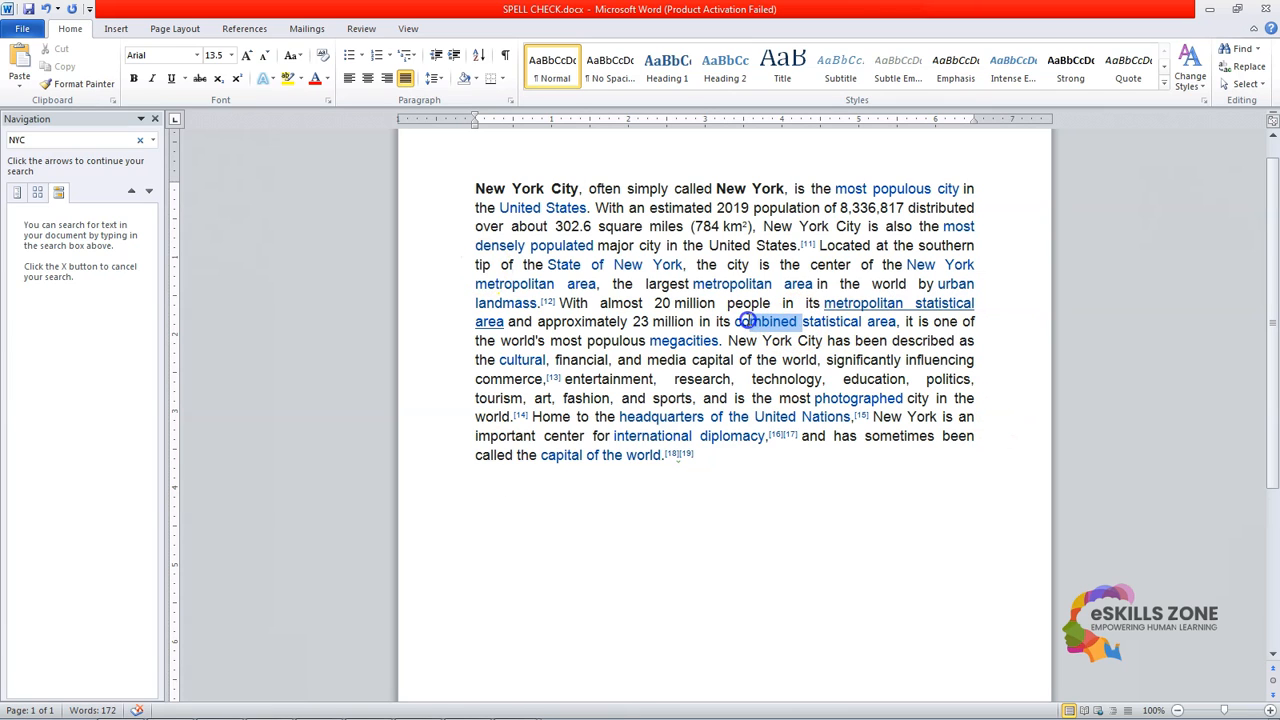
pyautogui.click(828, 483)
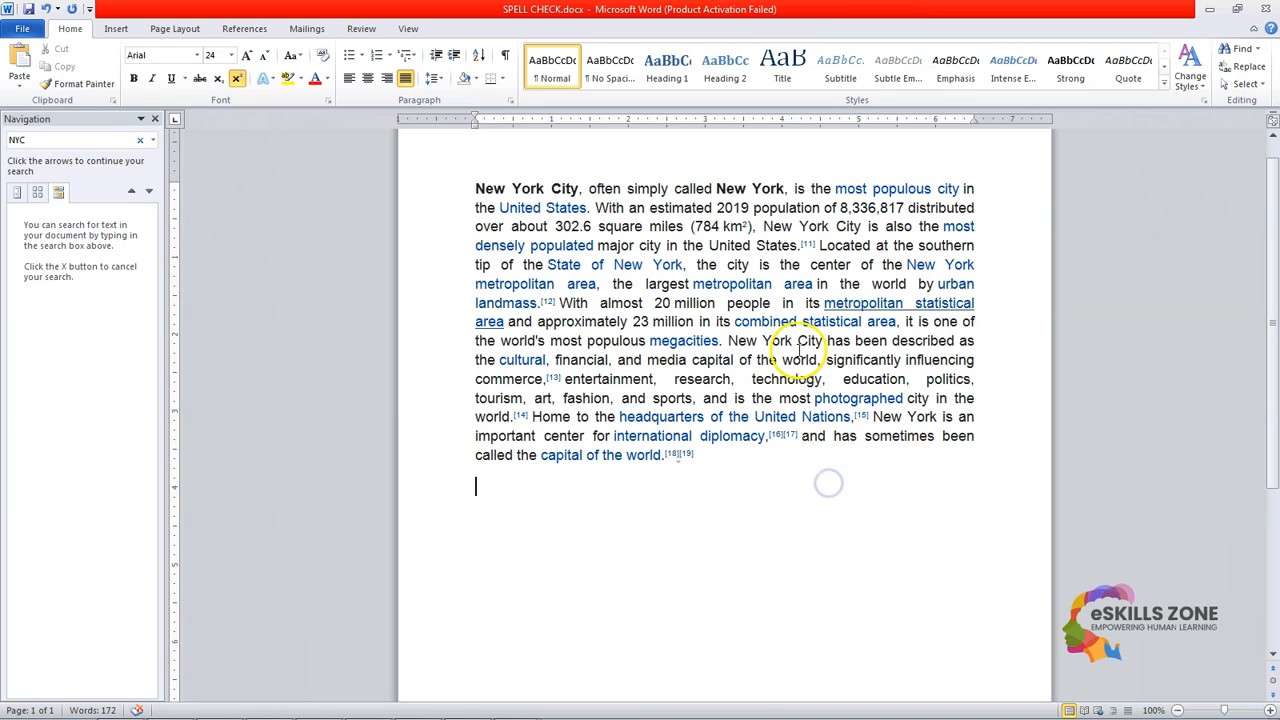
pyautogui.moveTo(797, 321); pyautogui.dragTo(735, 321)
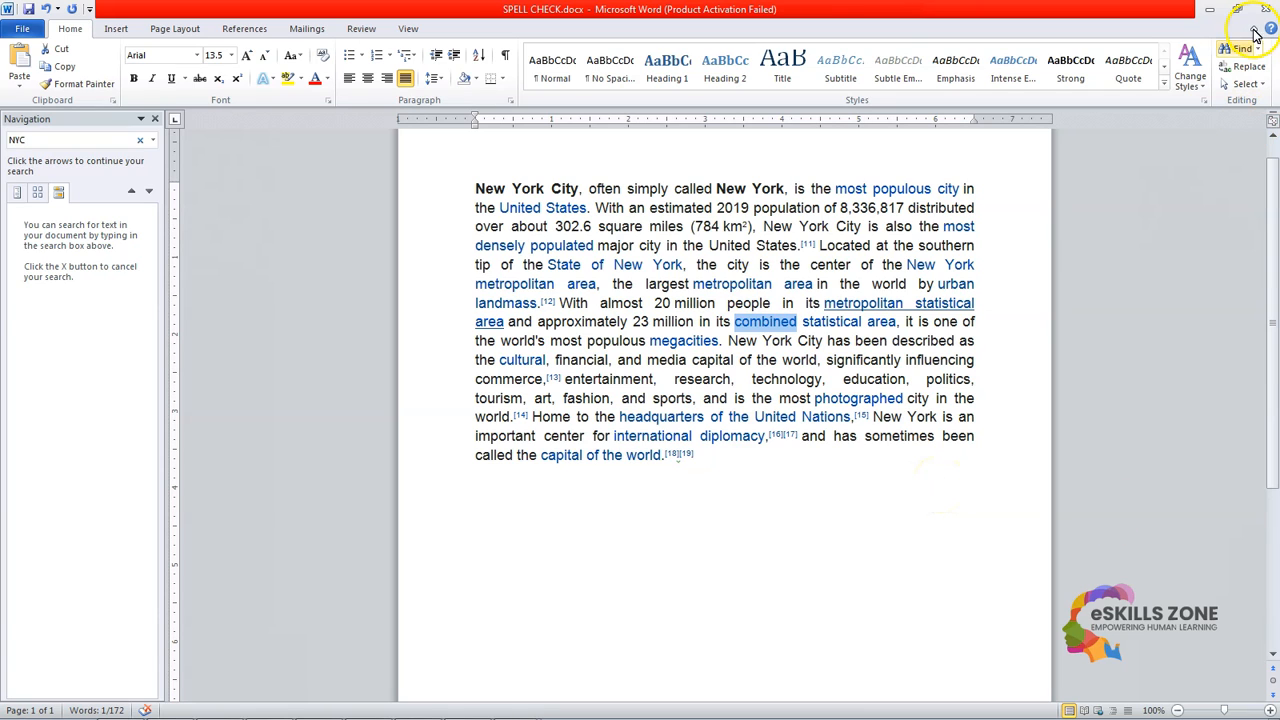
pyautogui.click(873, 497)
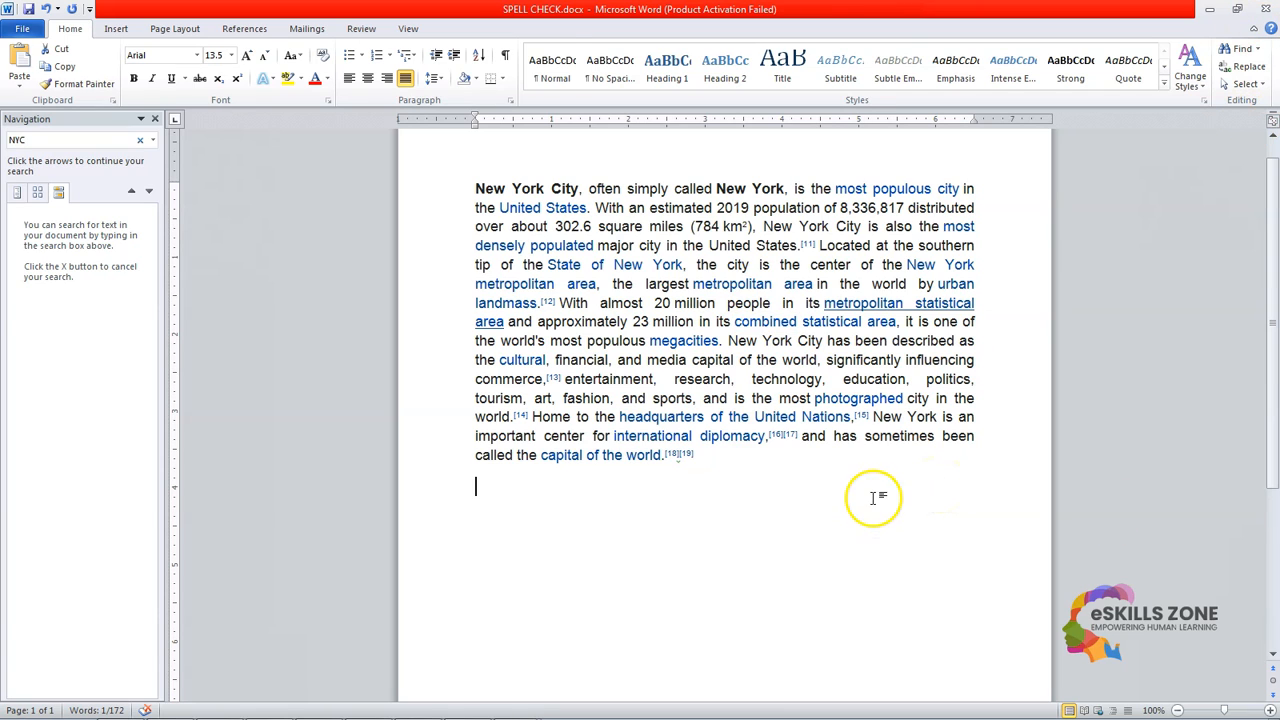
# Search the document for "combined" and go to the match before "statistical area"
pyautogui.click(1240, 55)
pyautogui.click(705, 622)
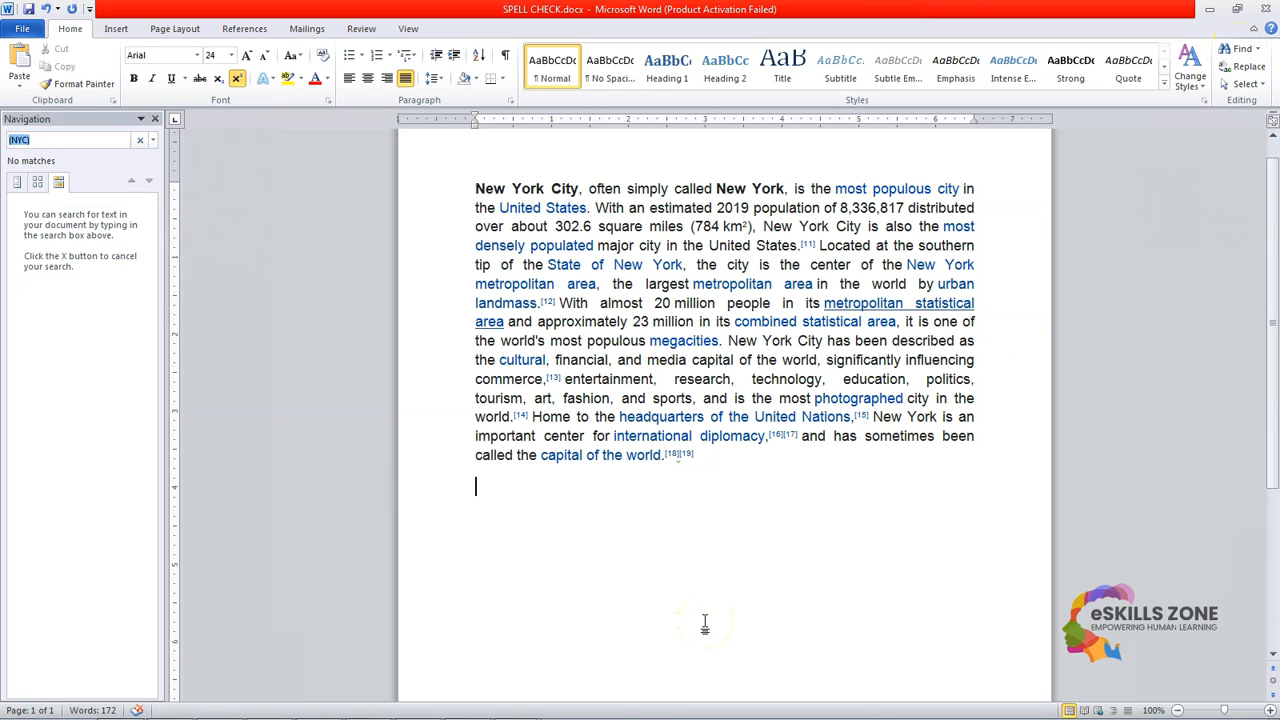
pyautogui.write('combi')
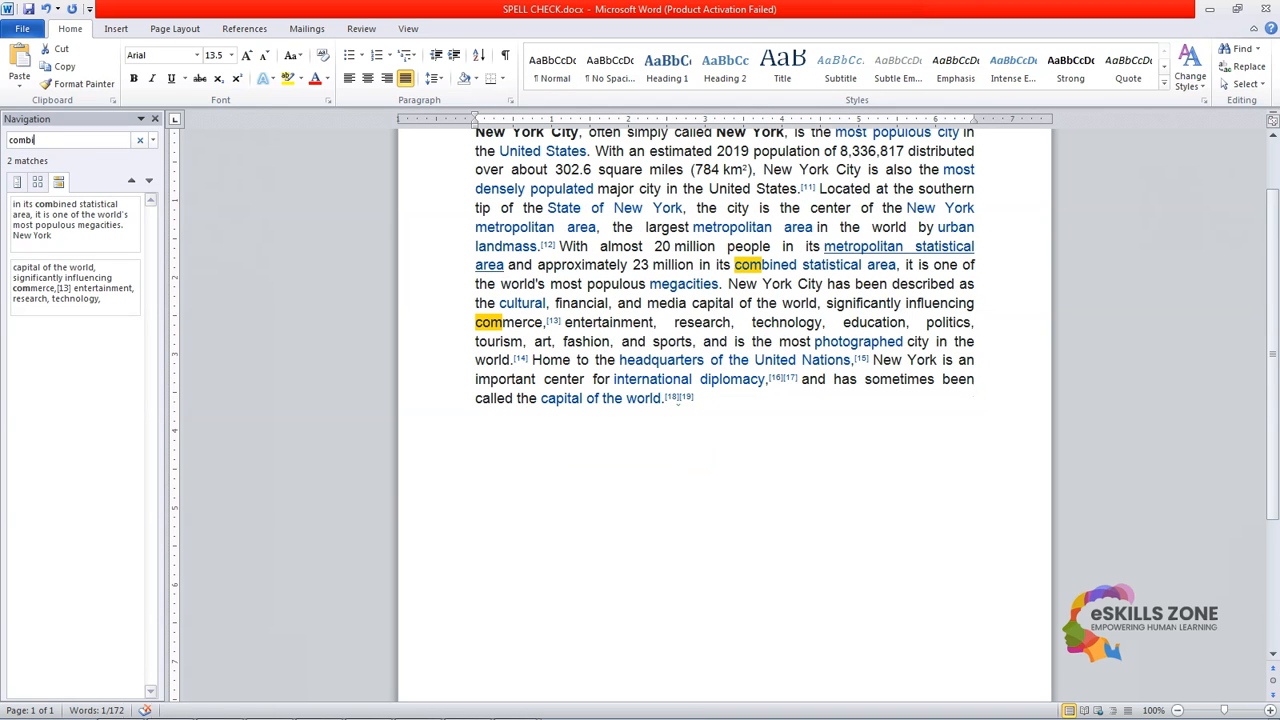
pyautogui.write('ned')
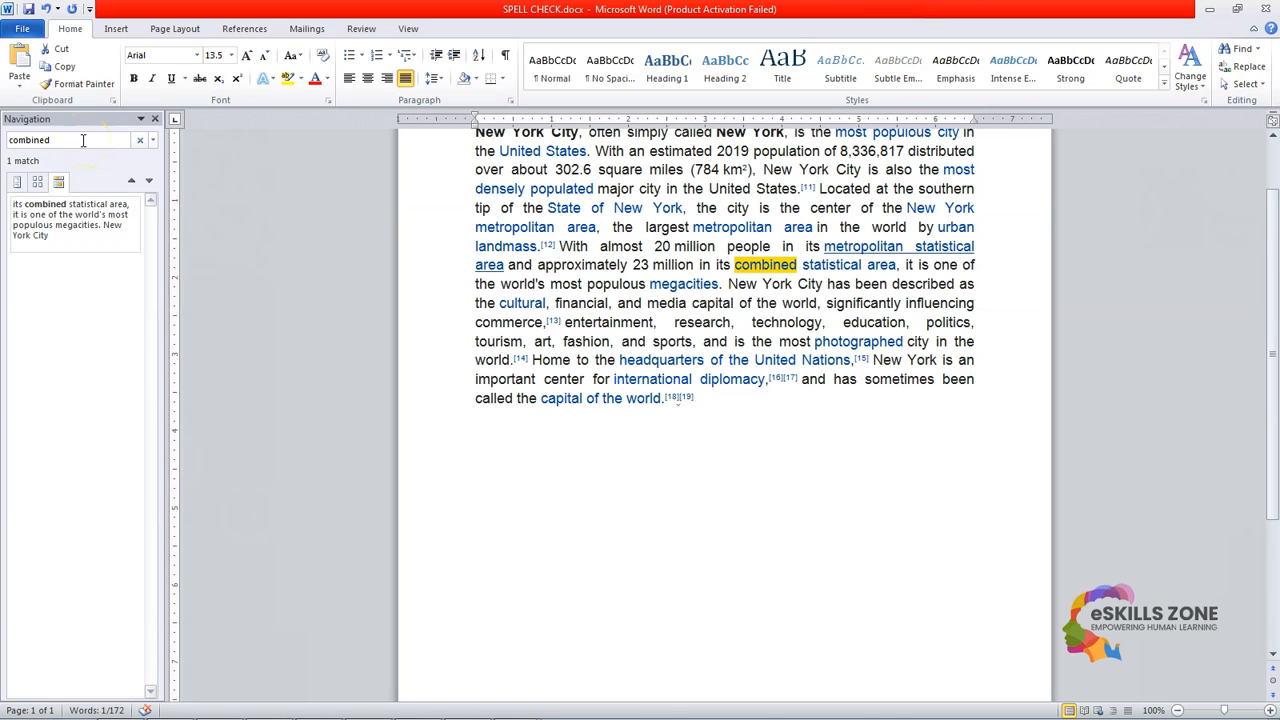
pyautogui.press('Return')
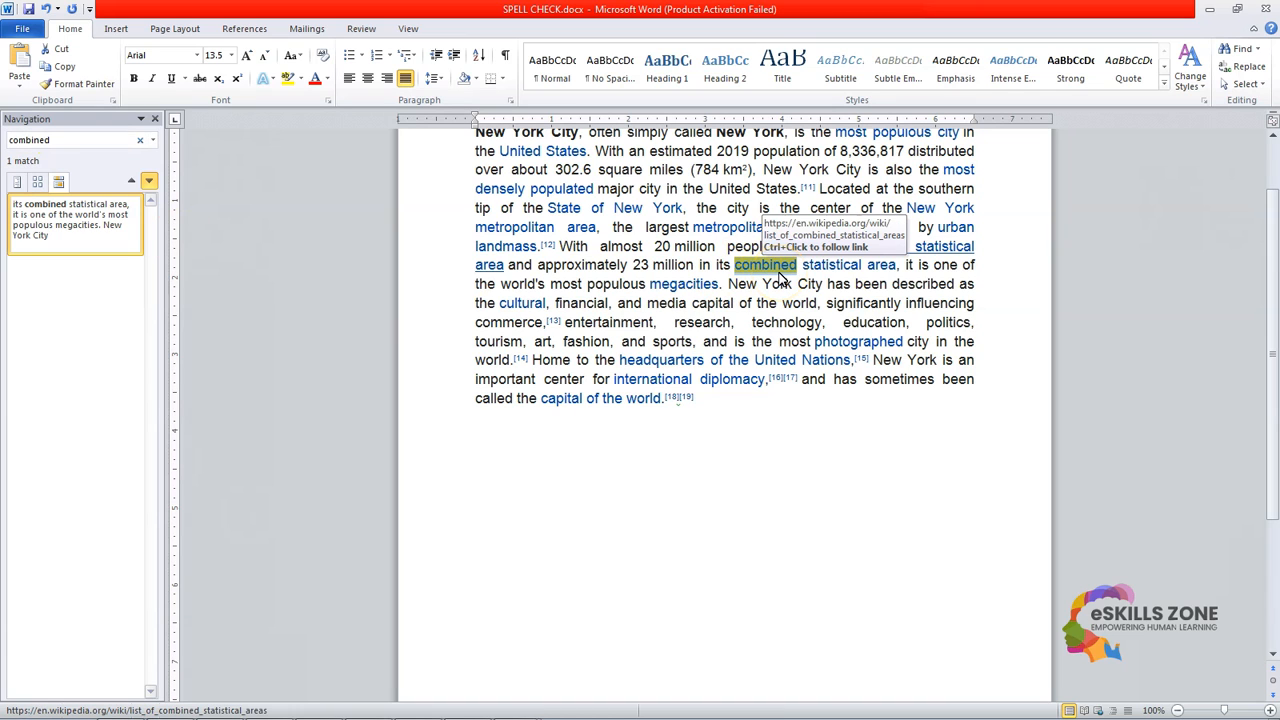
pyautogui.click(1254, 70)
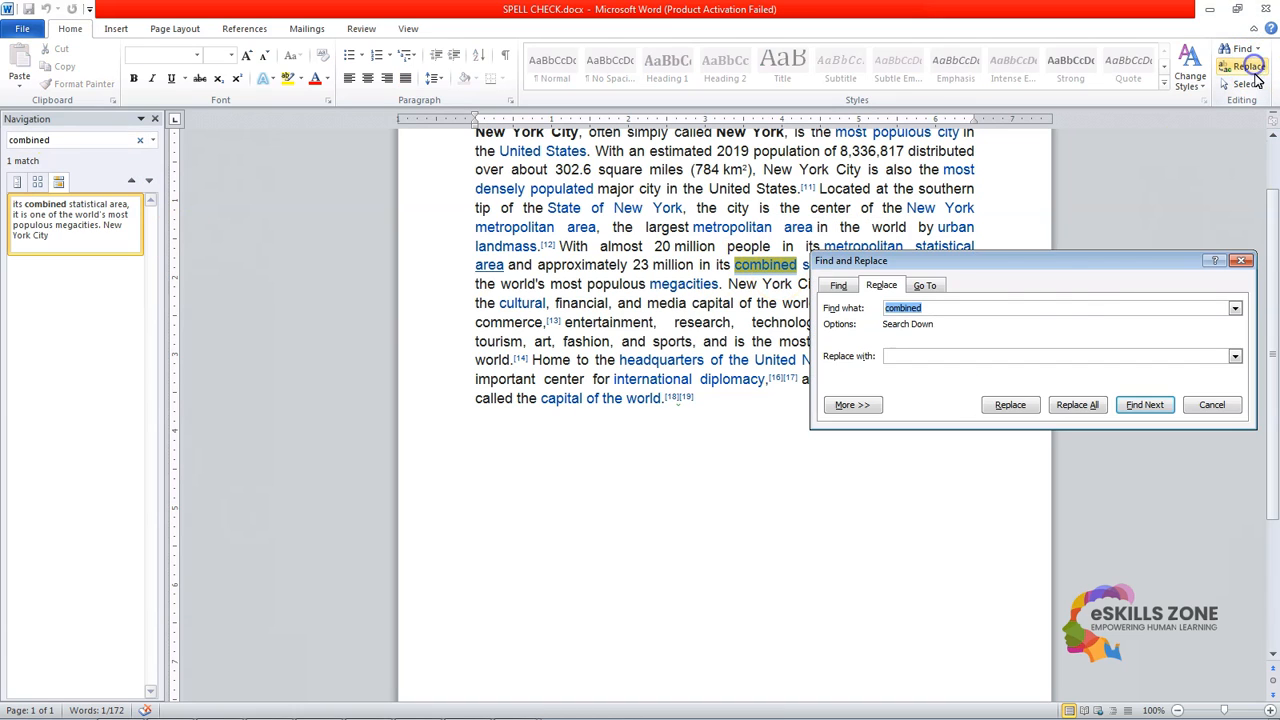
pyautogui.moveTo(1023, 261); pyautogui.dragTo(956, 419)
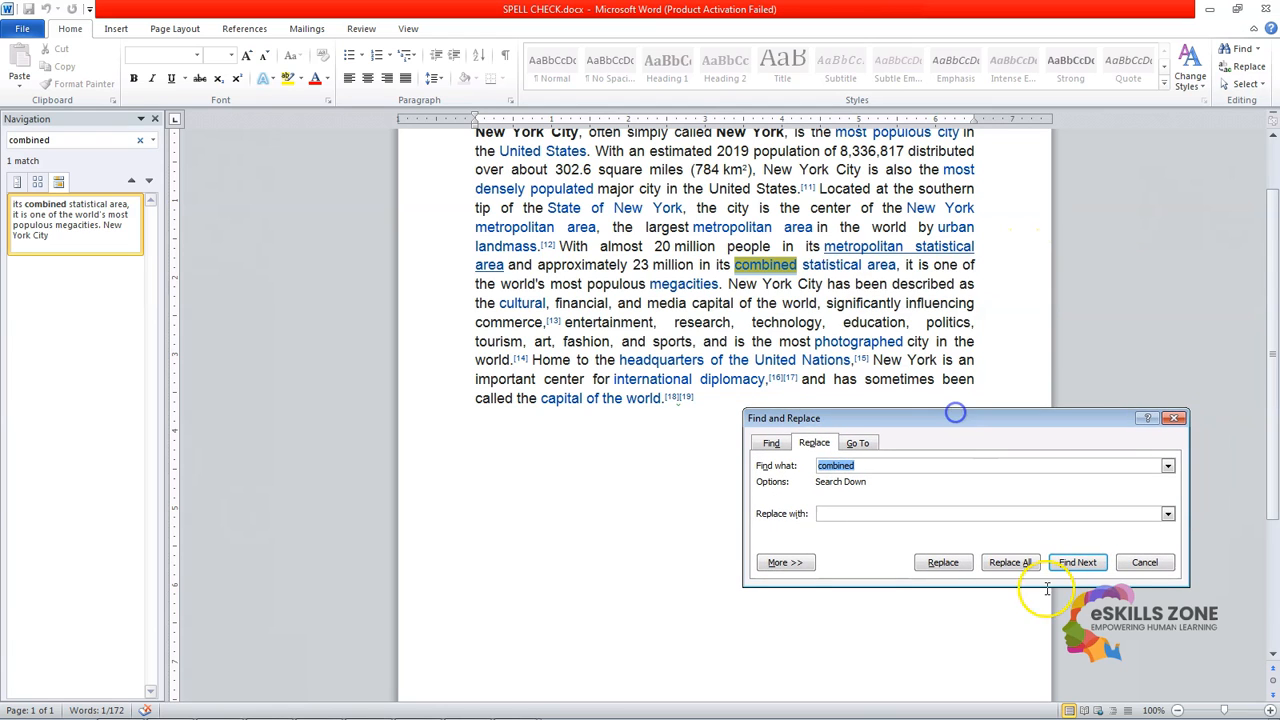
pyautogui.click(1144, 562)
# Replace the found word "combined" before "statistical area" with "joined"
pyautogui.click(1245, 67)
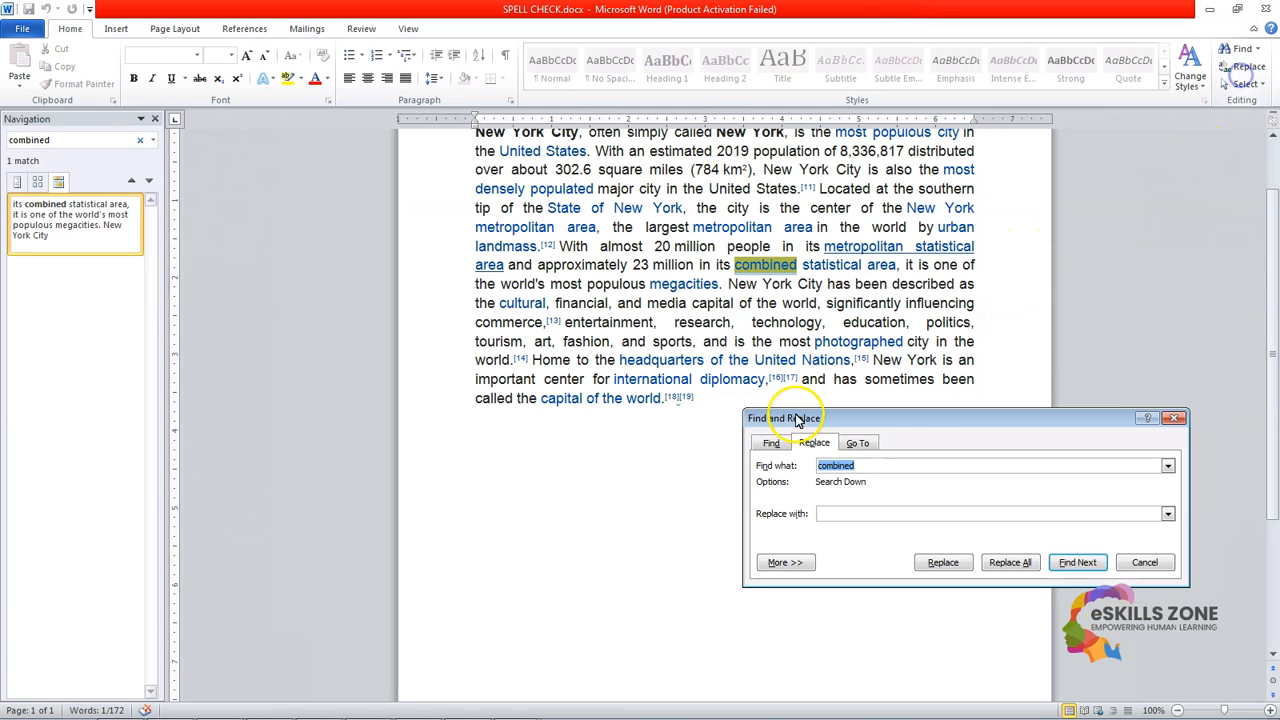
pyautogui.moveTo(920, 423); pyautogui.dragTo(893, 401)
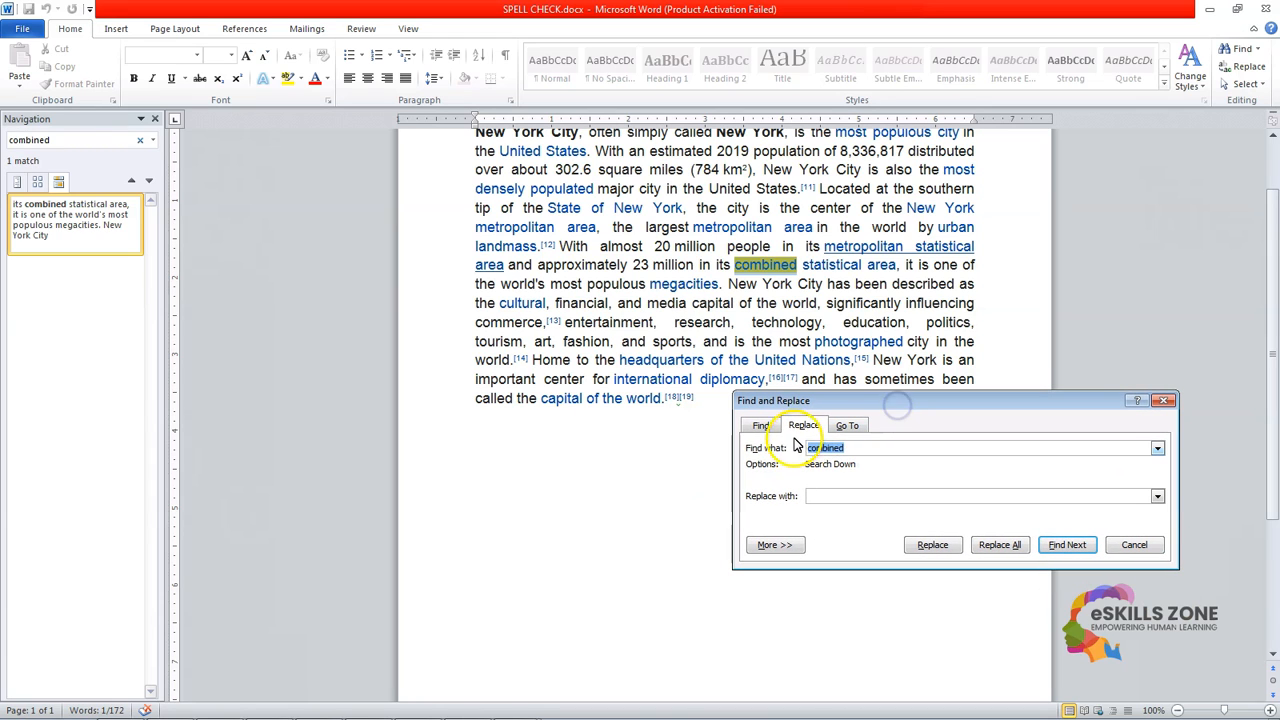
pyautogui.click(845, 496)
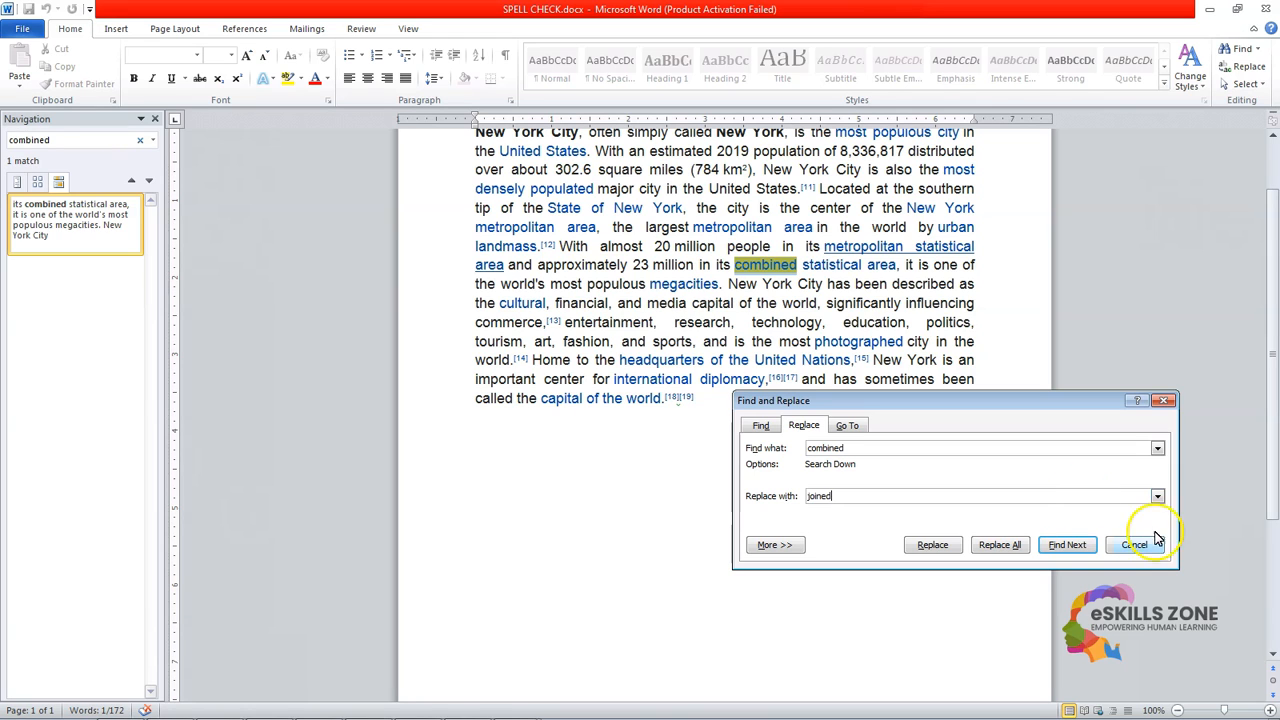
pyautogui.click(928, 548)
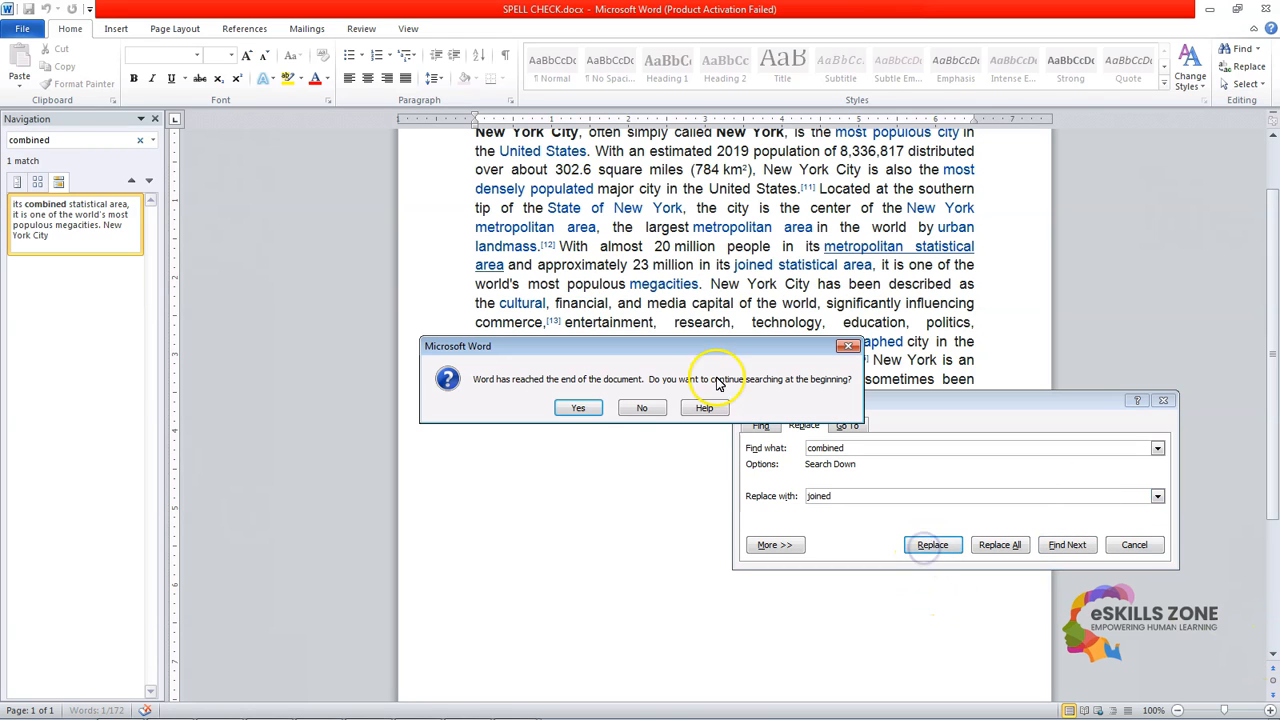
# Continue the search for "combined" from the beginning of the document and close Find and Replace
pyautogui.click(586, 408)
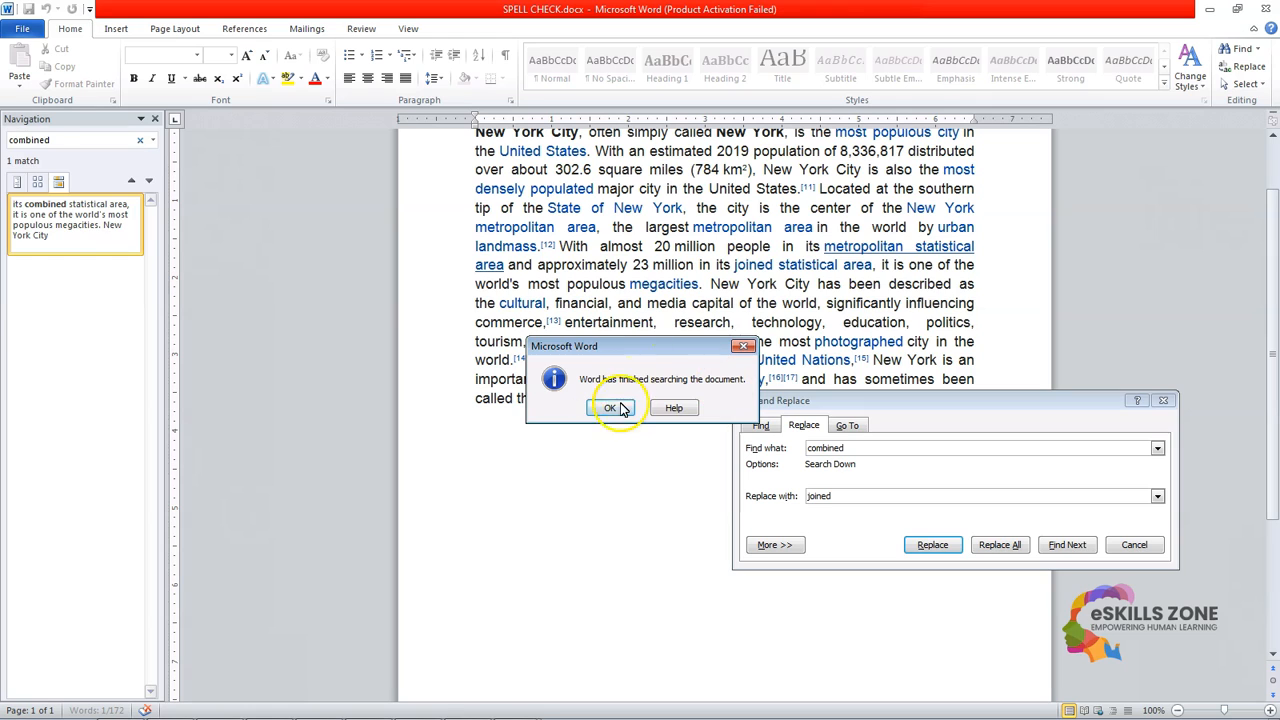
pyautogui.click(610, 408)
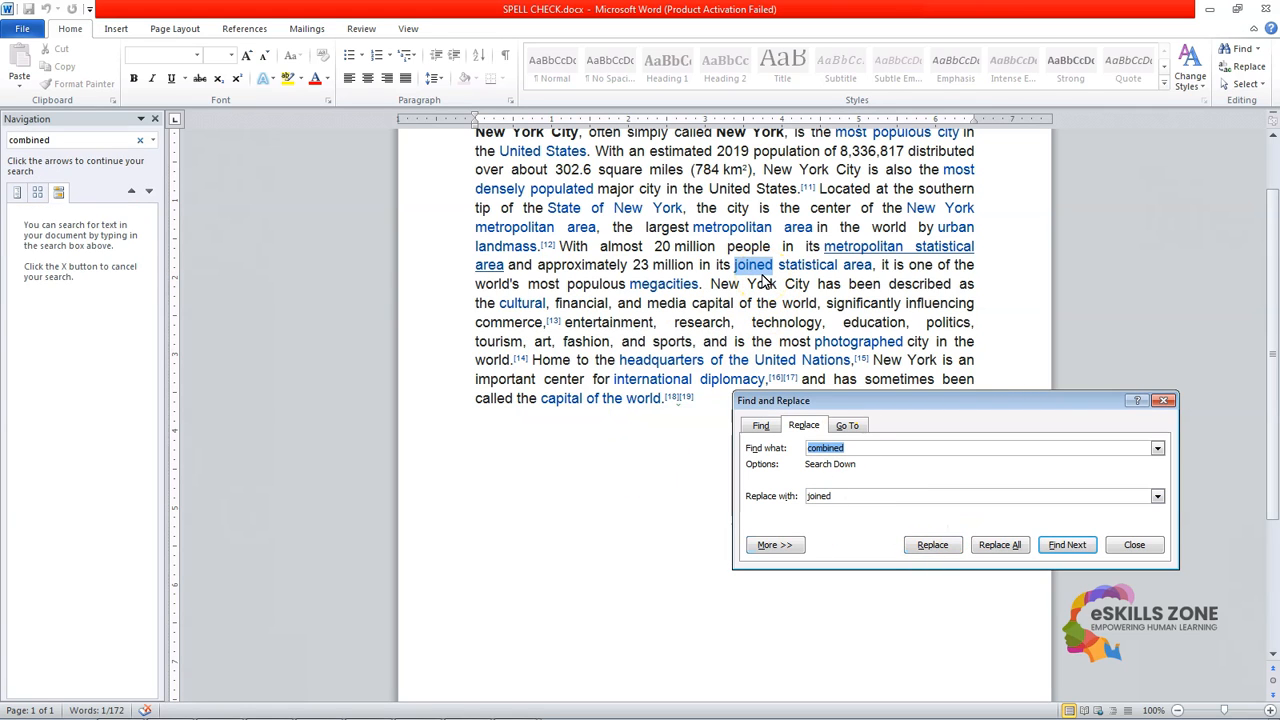
pyautogui.click(1118, 546)
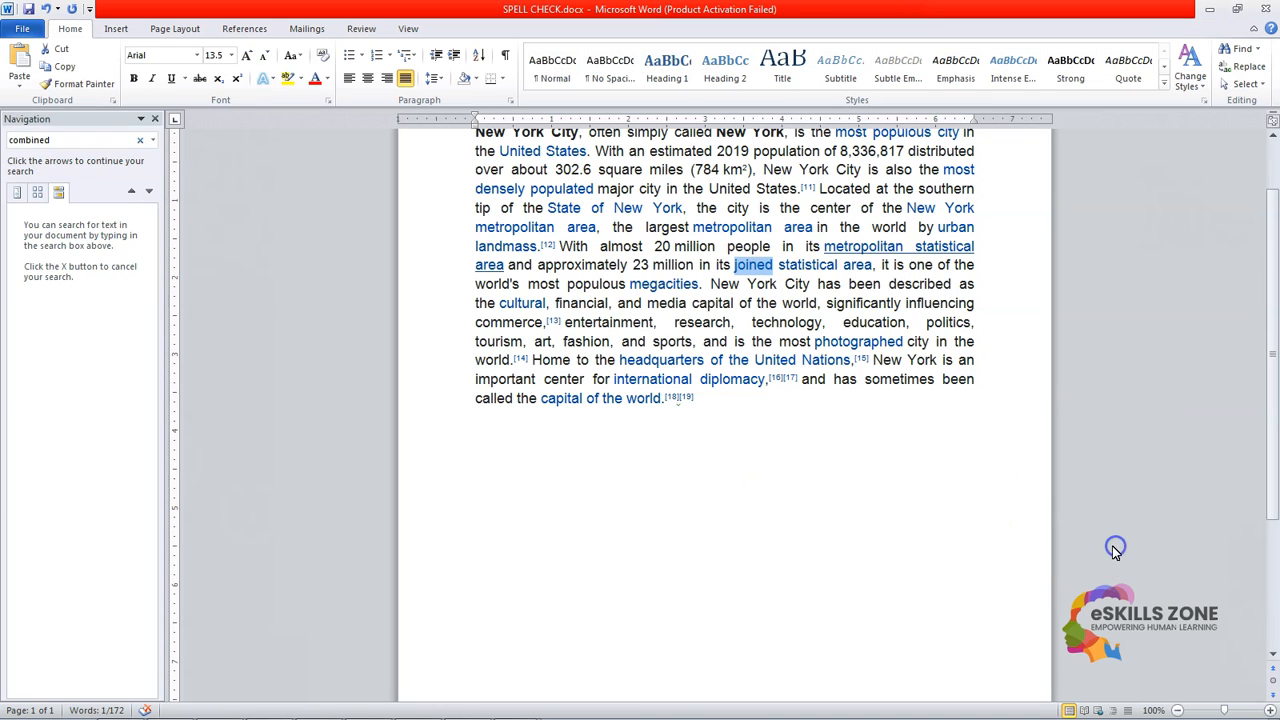
pyautogui.click(740, 543)
pyautogui.scroll(2, 774, 523)
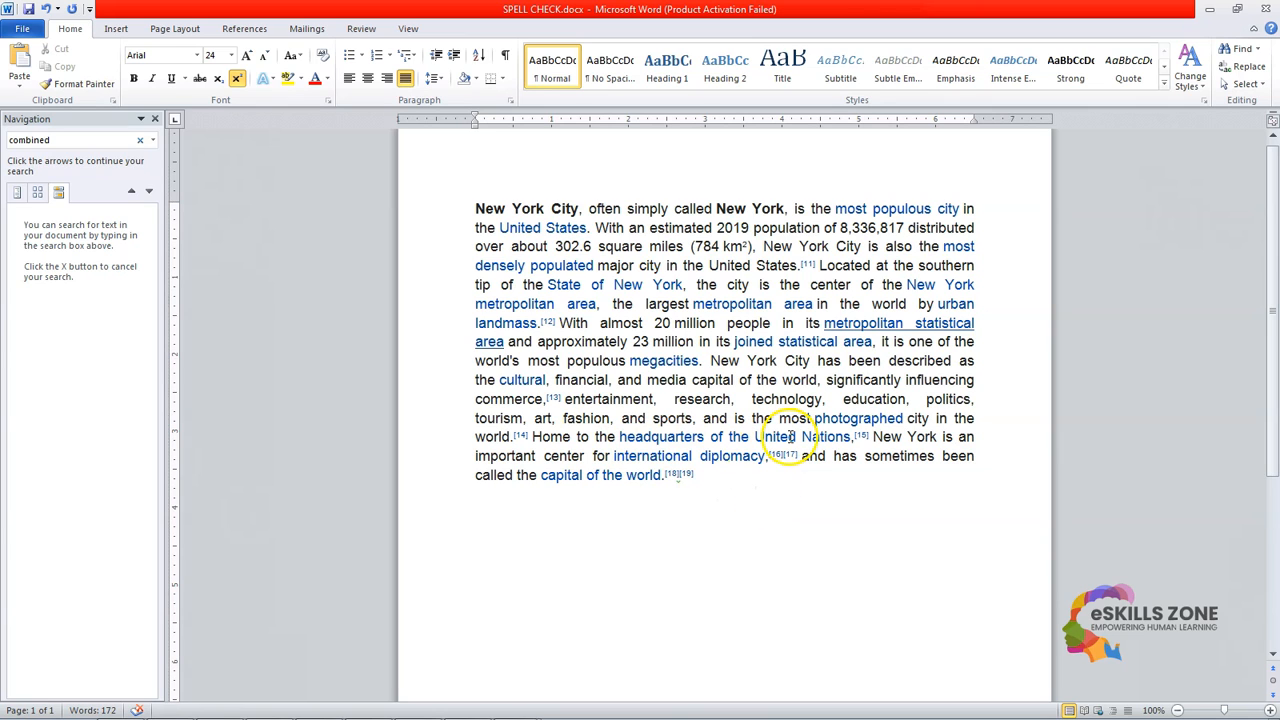
# Search the document for the word "center"
pyautogui.moveTo(592, 457); pyautogui.dragTo(534, 457)
pyautogui.click(630, 497)
pyautogui.moveTo(586, 457); pyautogui.dragTo(541, 457)
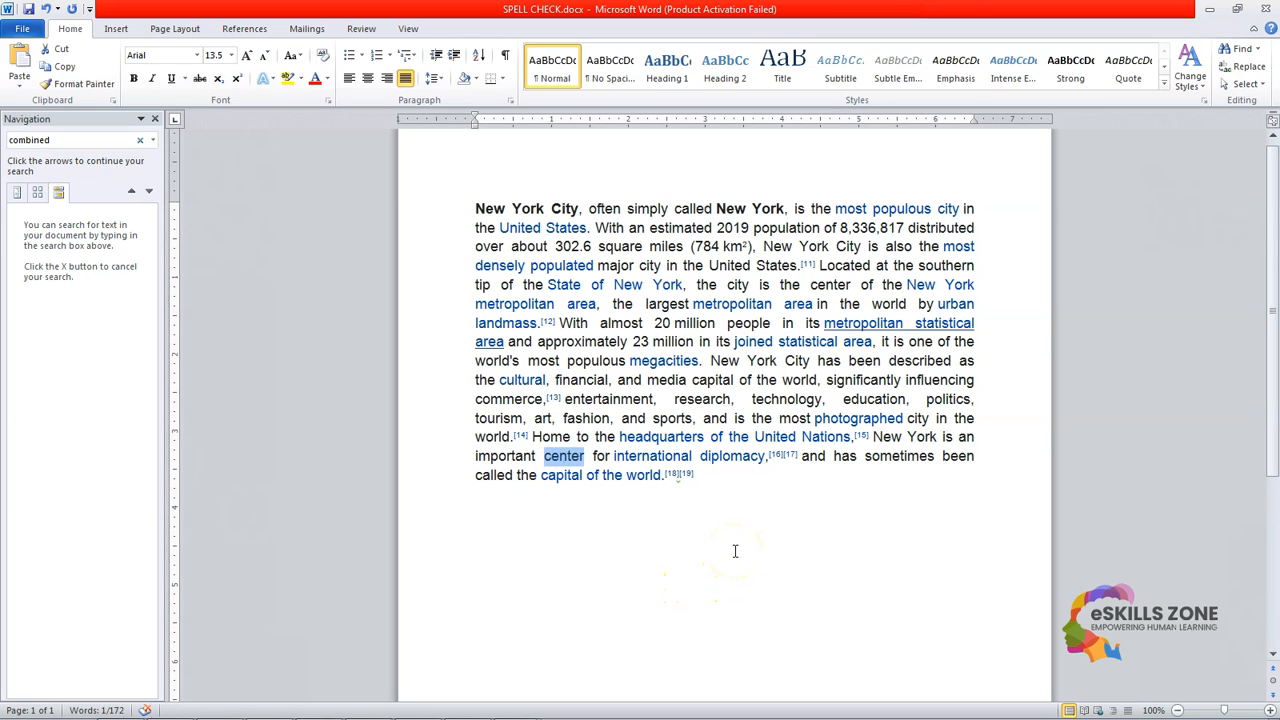
pyautogui.click(903, 531)
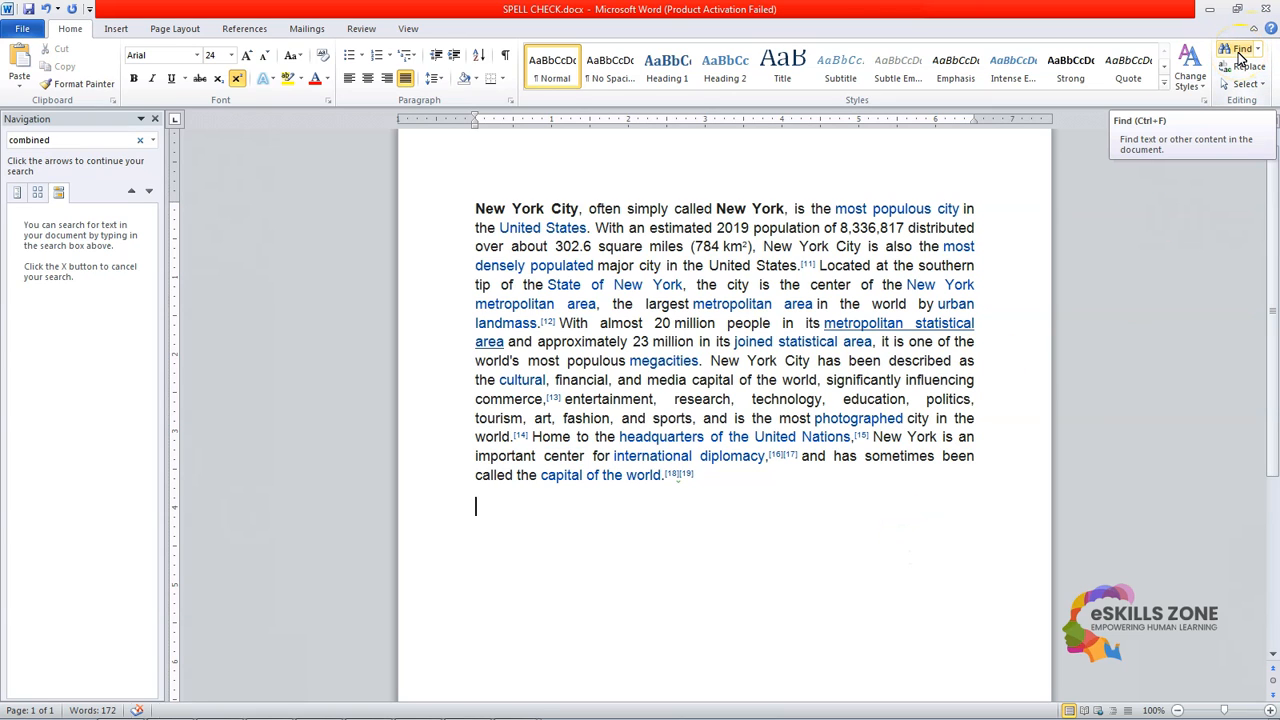
pyautogui.click(1239, 53)
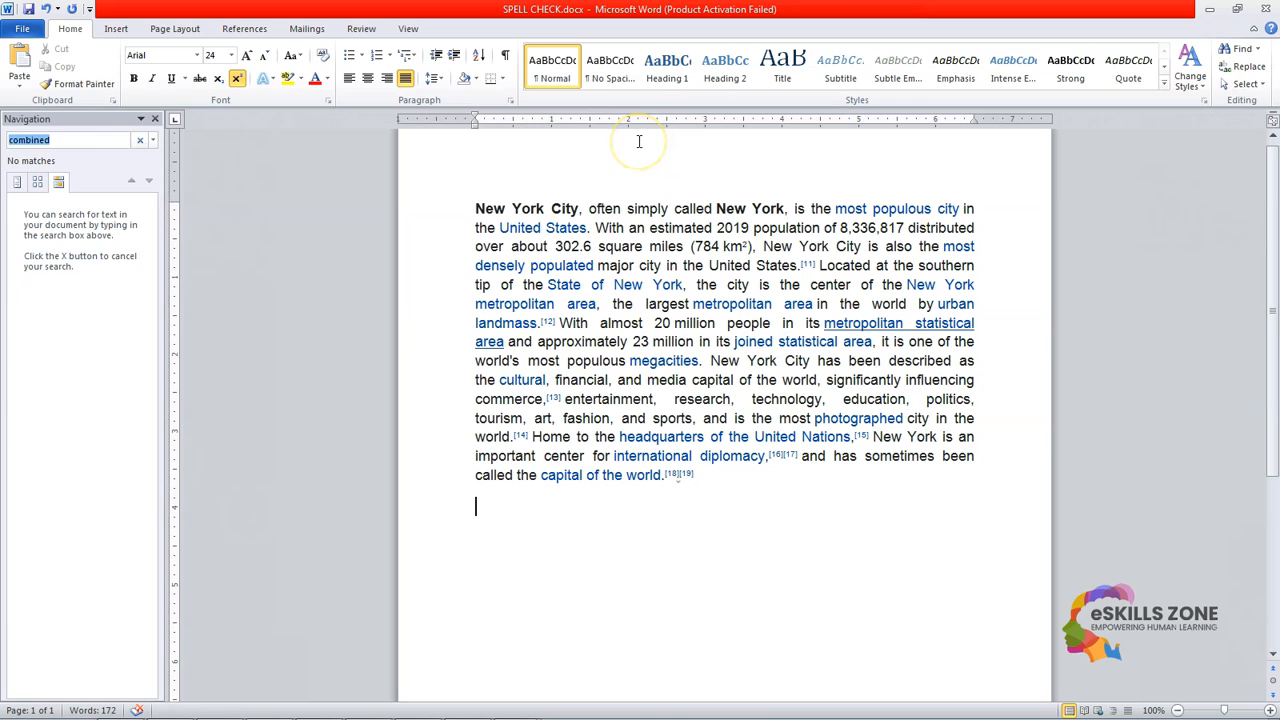
pyautogui.write('center')
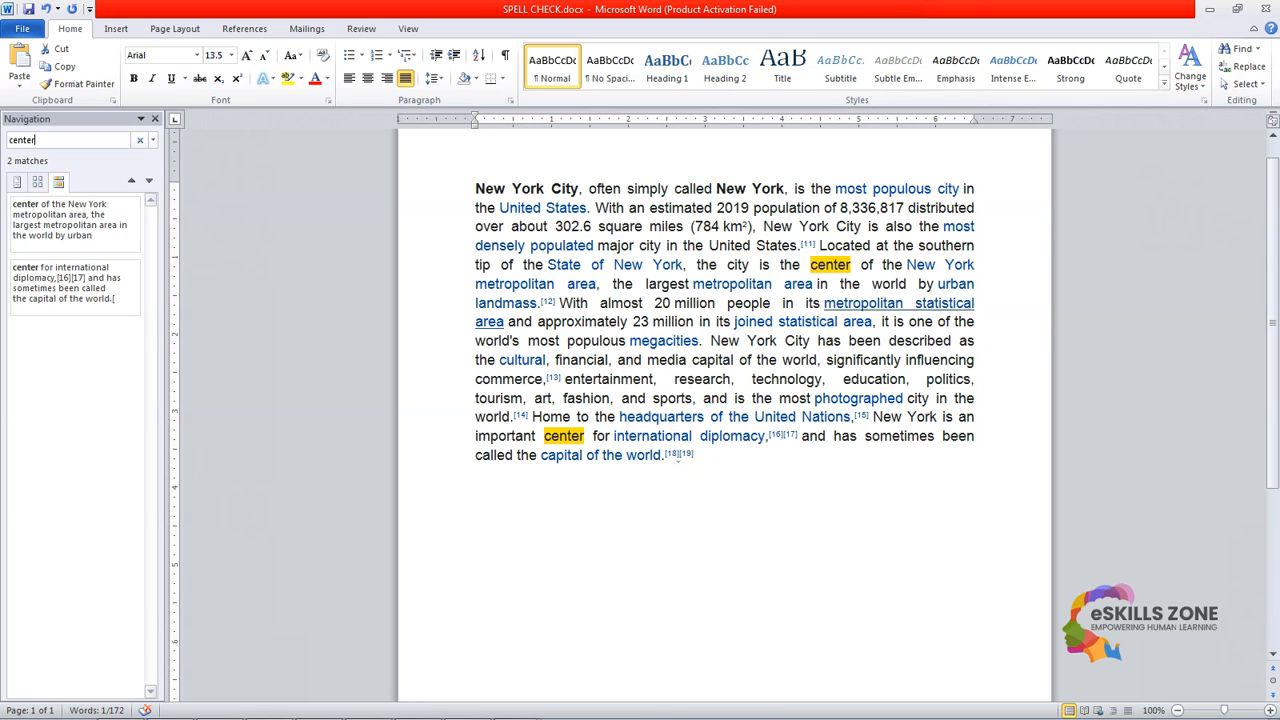
# Clear the search term "center" from the document search
pyautogui.click(566, 438)
pyautogui.click(512, 512)
pyautogui.click(14, 139)
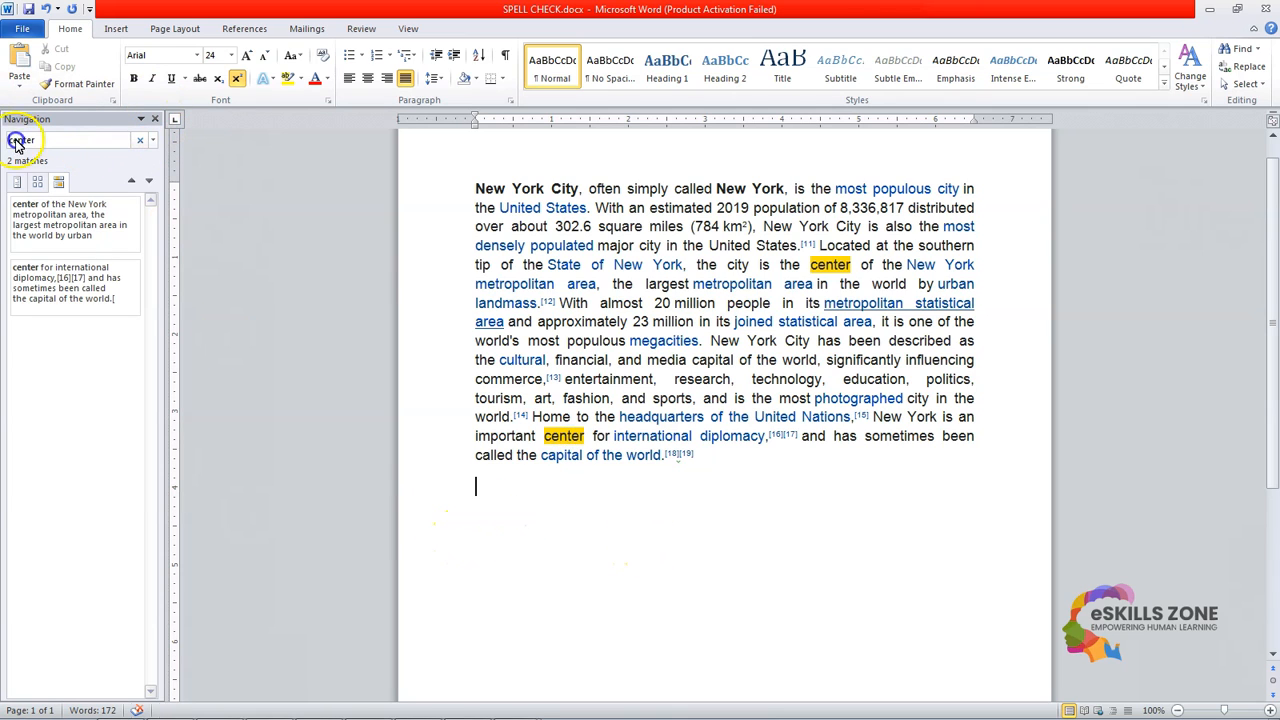
pyautogui.click(54, 137)
pyautogui.press('BackSpace')
pyautogui.press('BackSpace')
pyautogui.press('BackSpace')
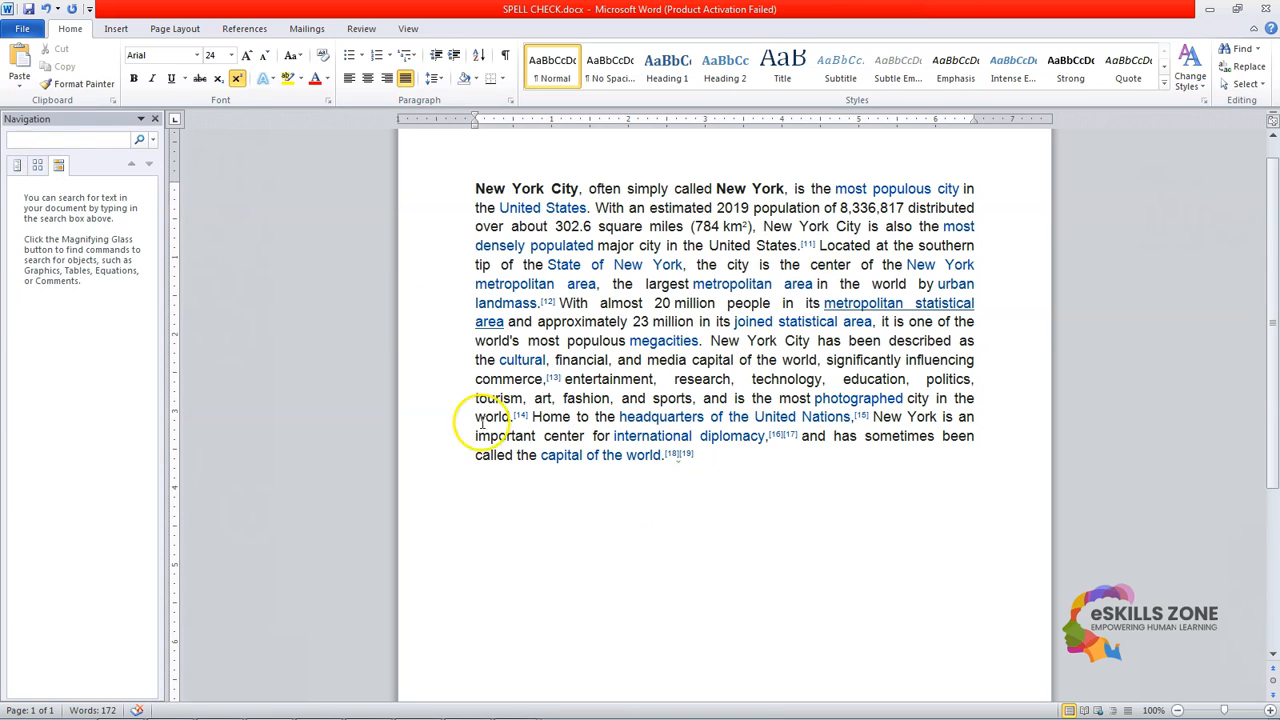
# Change the spelling of "center" before "for international diplomacy" to "centre"
pyautogui.click(580, 436)
pyautogui.press('Delete')
pyautogui.press('BackSpace')
pyautogui.write('re')
pyautogui.press('Down')
pyautogui.press('Down')
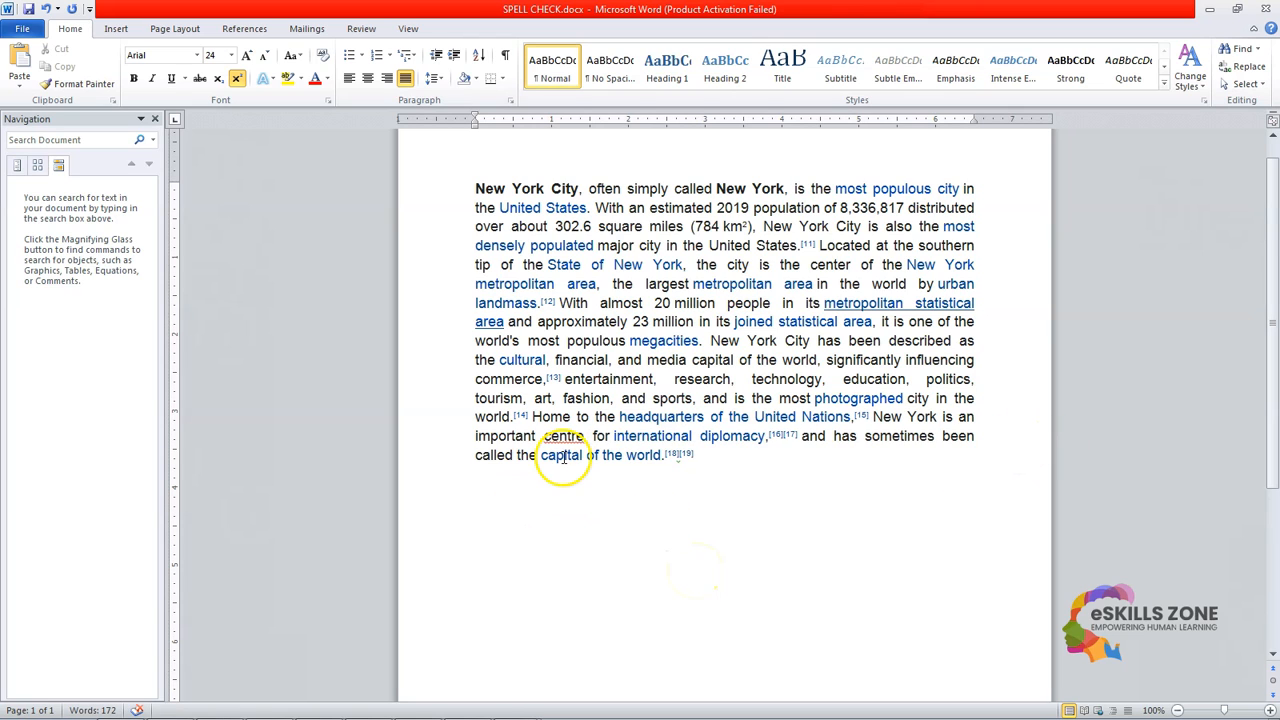
# Search the document for the word "centre"
pyautogui.click(1240, 48)
pyautogui.write('c')
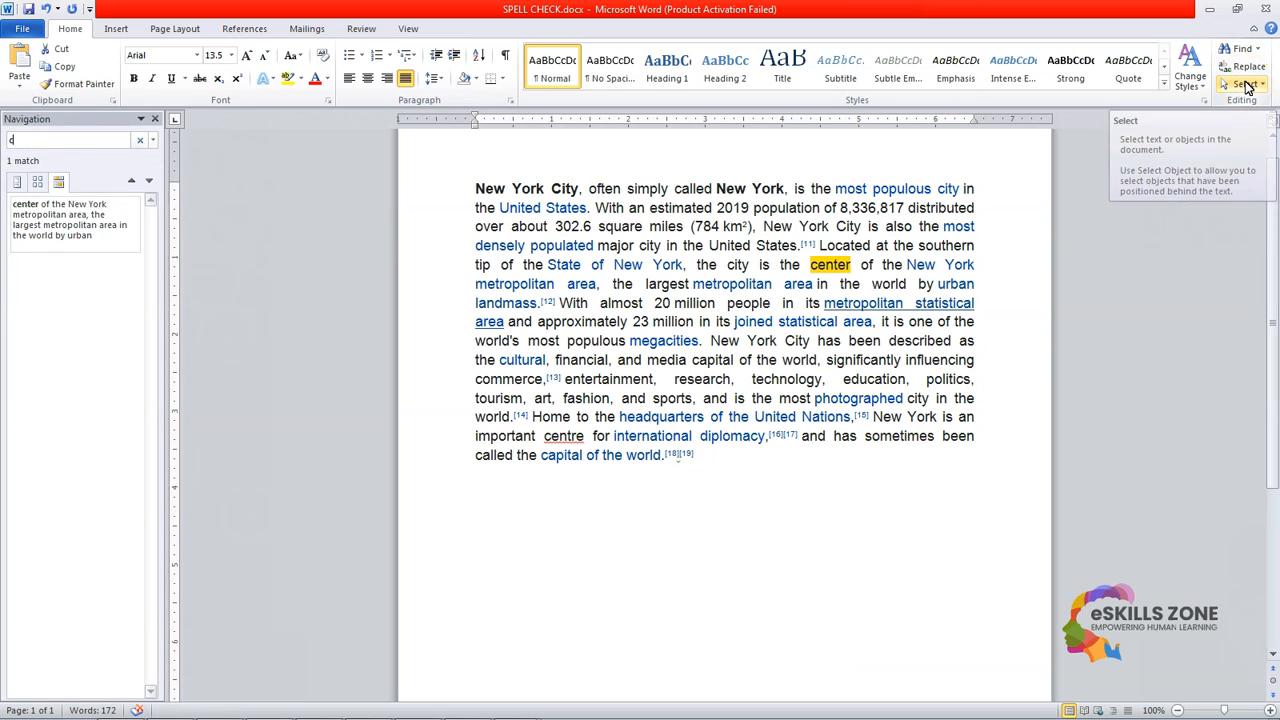
pyautogui.write('entre')
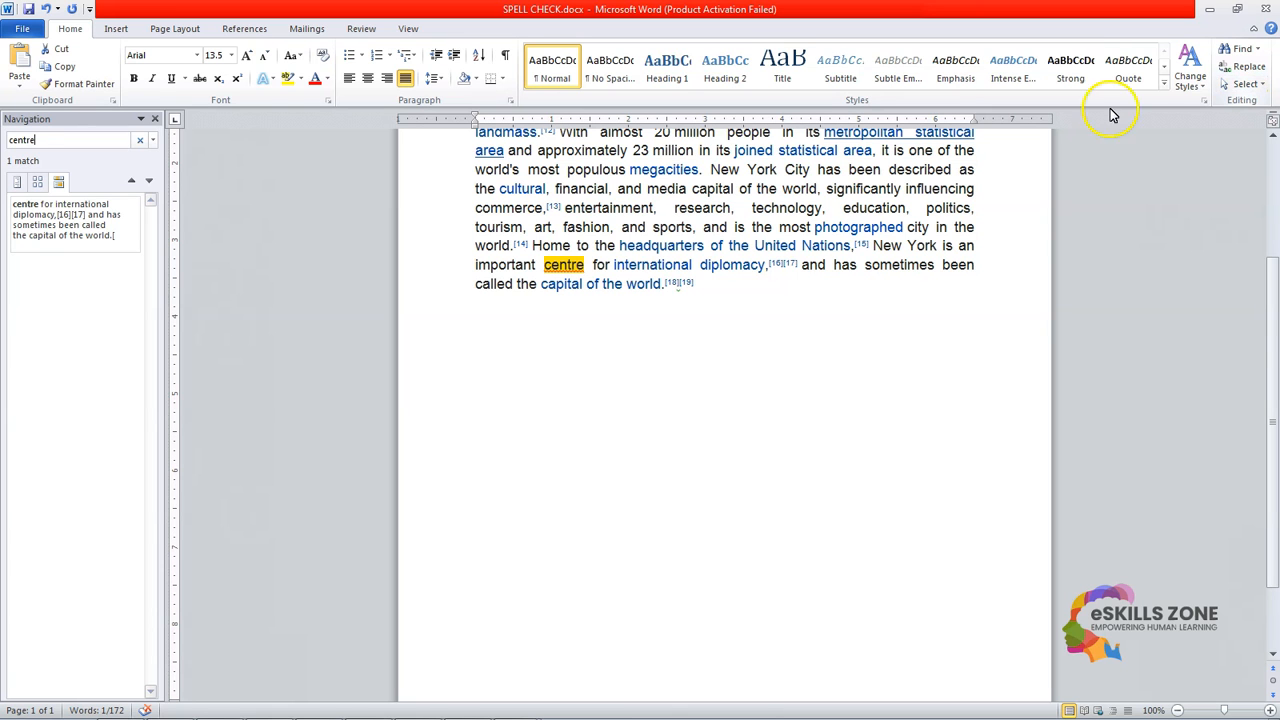
pyautogui.scroll(2, 1250, 267)
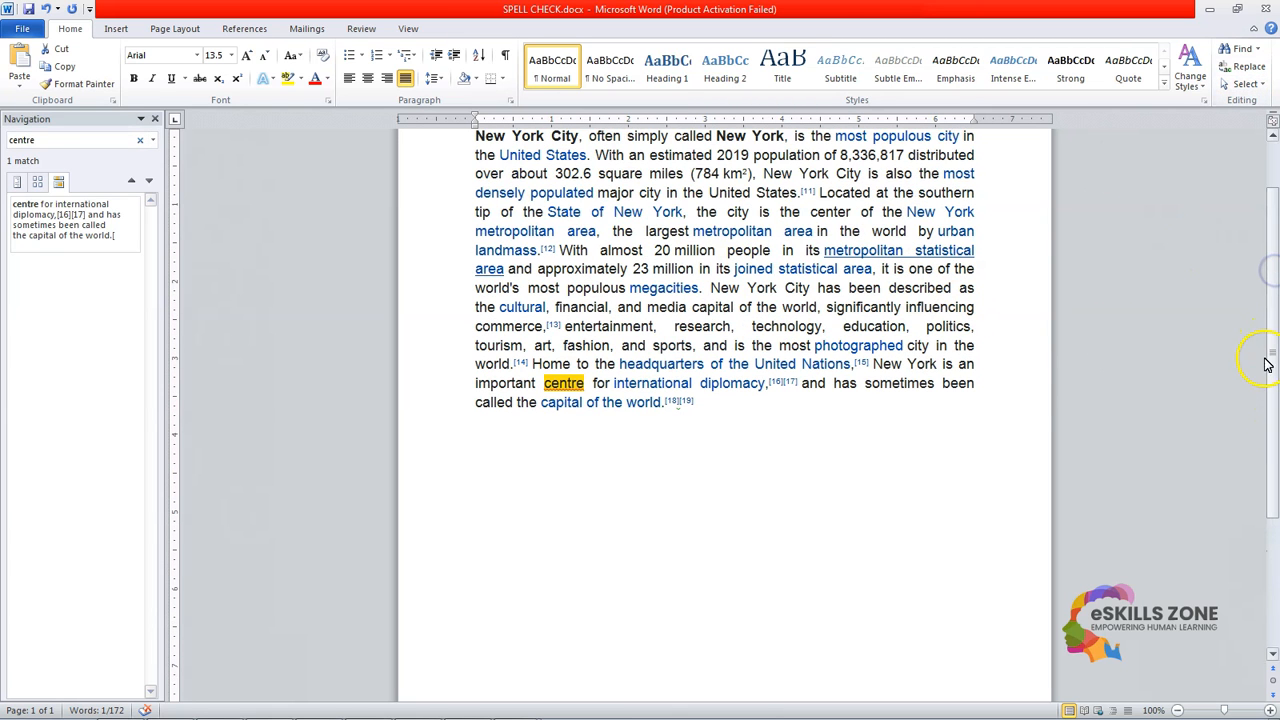
pyautogui.scroll(1, 1262, 360)
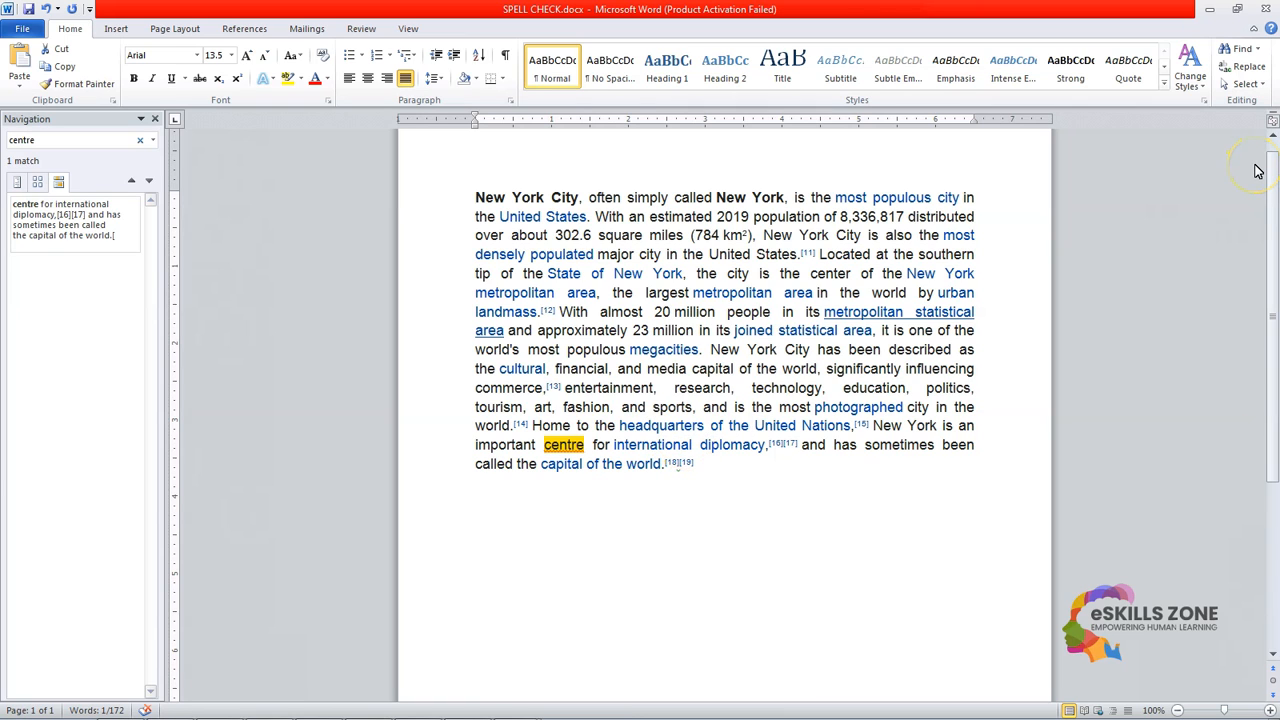
# Replace "centre" before "for international diplomacy" with "place" using Find and Replace, finish the search, and close the dialog
pyautogui.click(1243, 75)
pyautogui.moveTo(1000, 405); pyautogui.dragTo(990, 428)
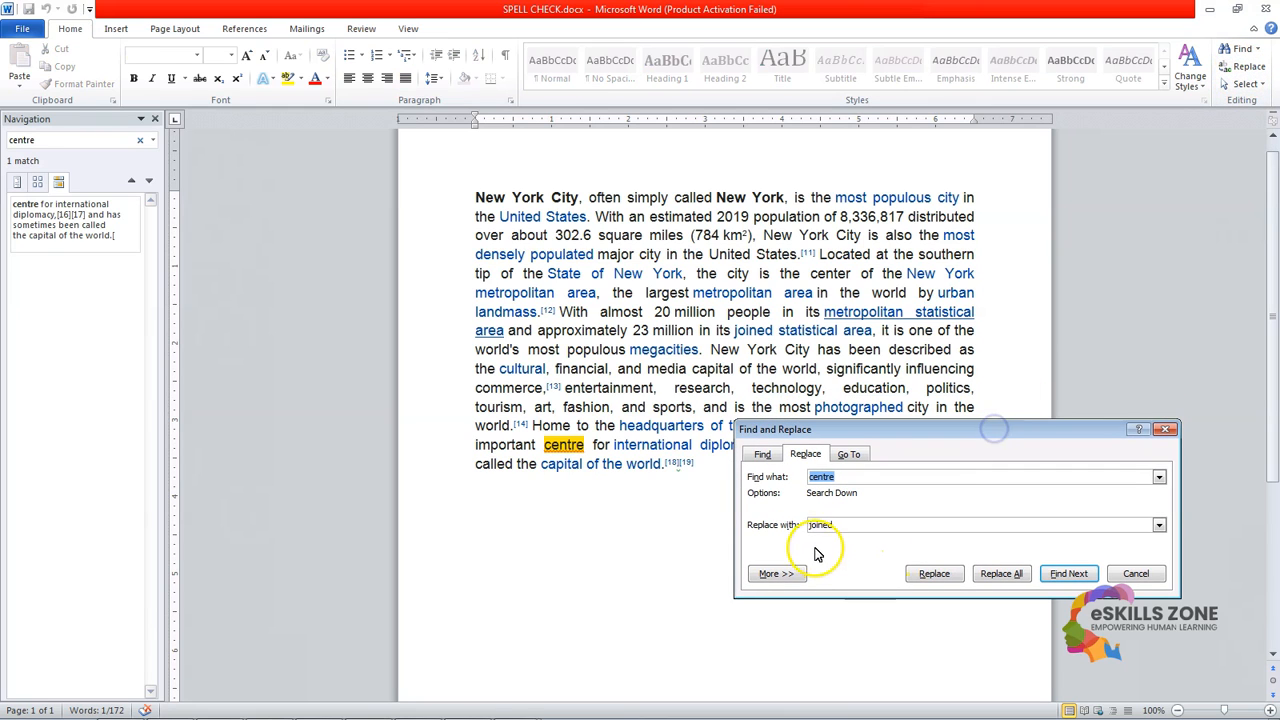
pyautogui.moveTo(851, 525); pyautogui.dragTo(756, 508)
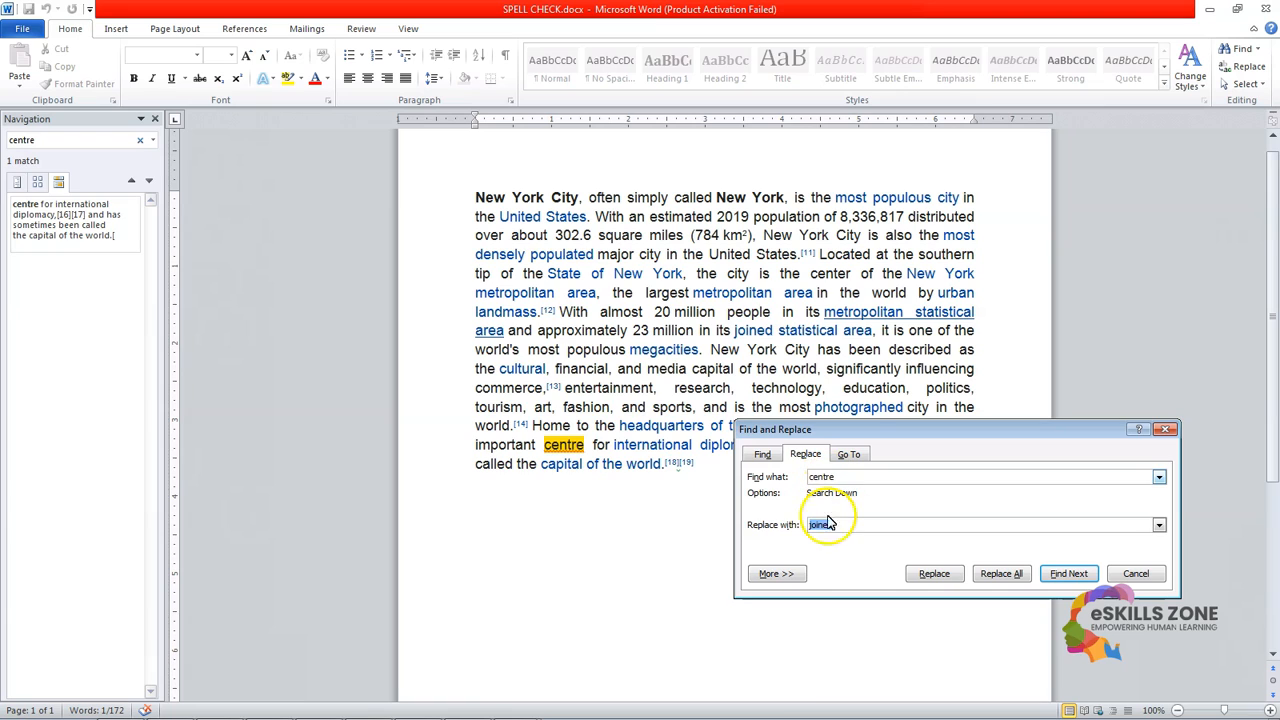
pyautogui.write('place')
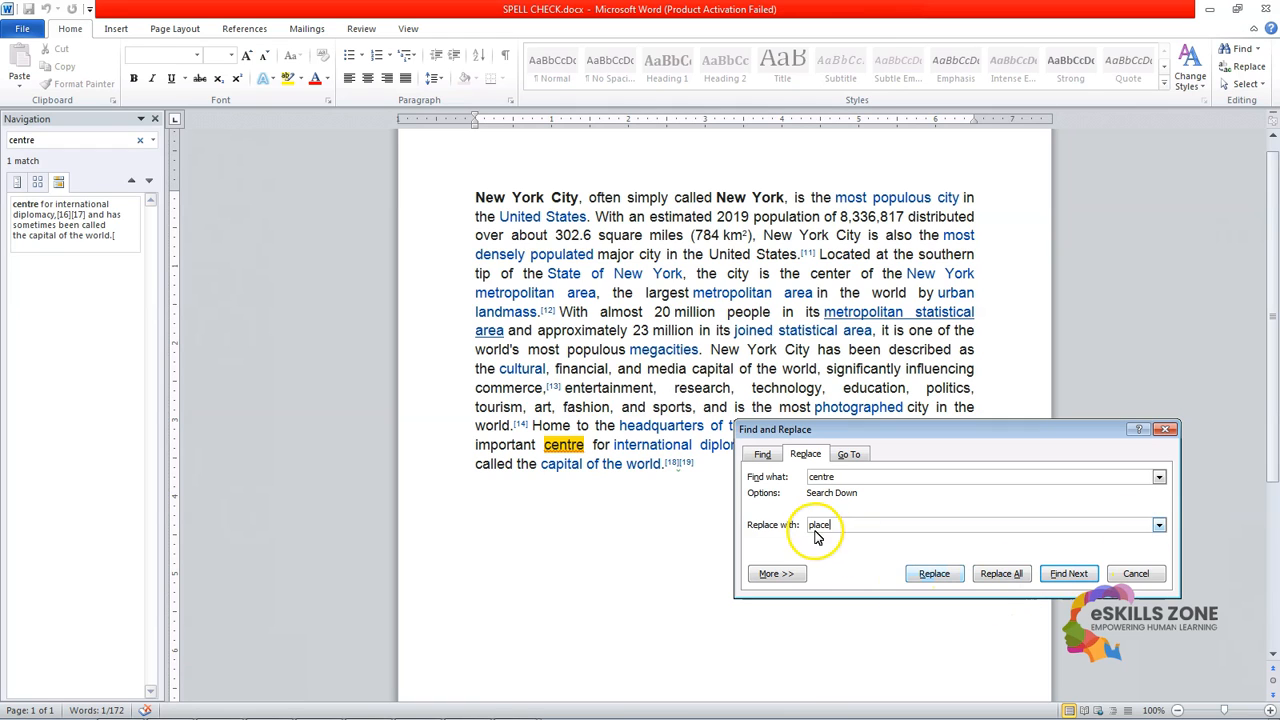
pyautogui.click(928, 575)
pyautogui.click(577, 408)
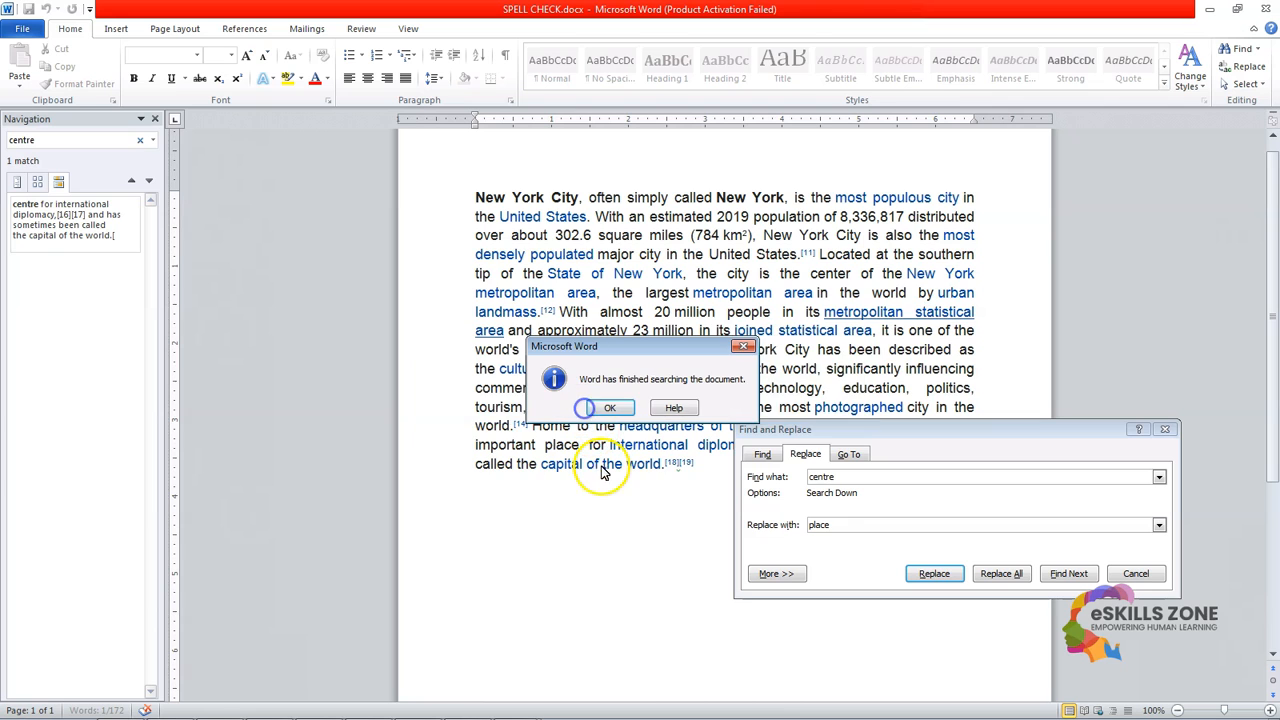
pyautogui.click(612, 409)
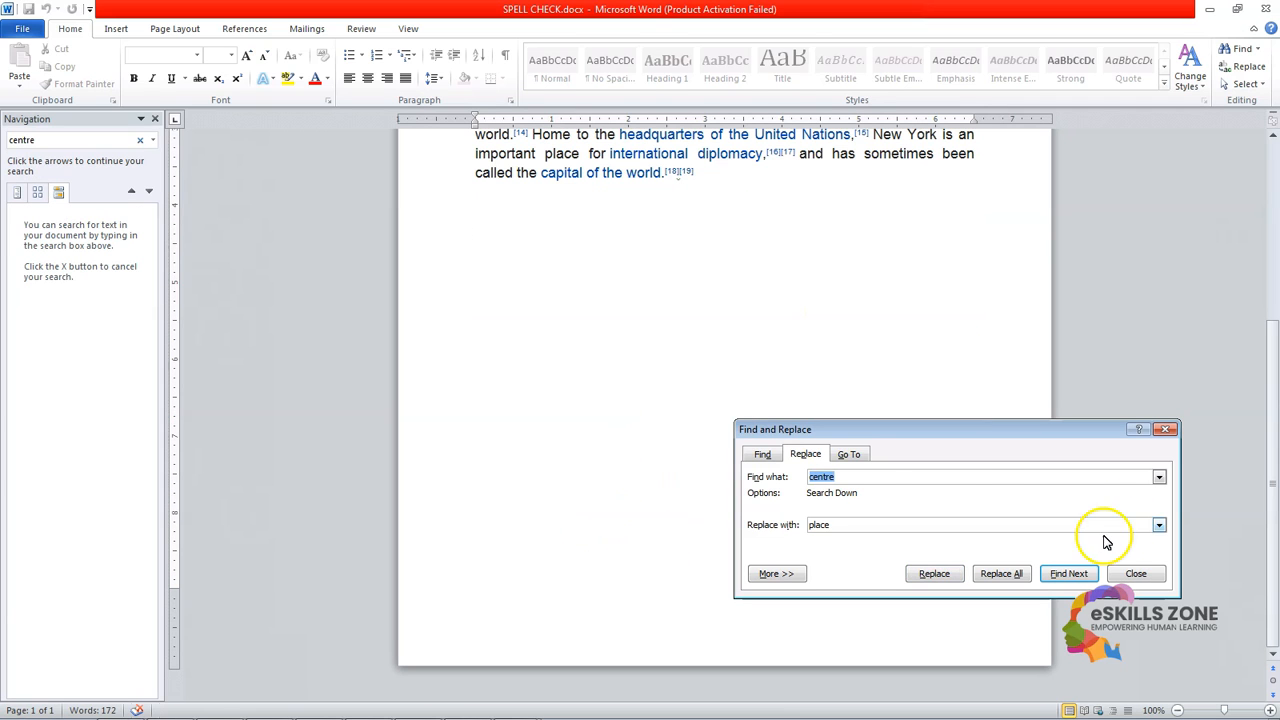
pyautogui.click(1134, 574)
# Check the replaced word before "for international diplomacy" and look over the whole paragraph
pyautogui.scroll(3, 634, 394)
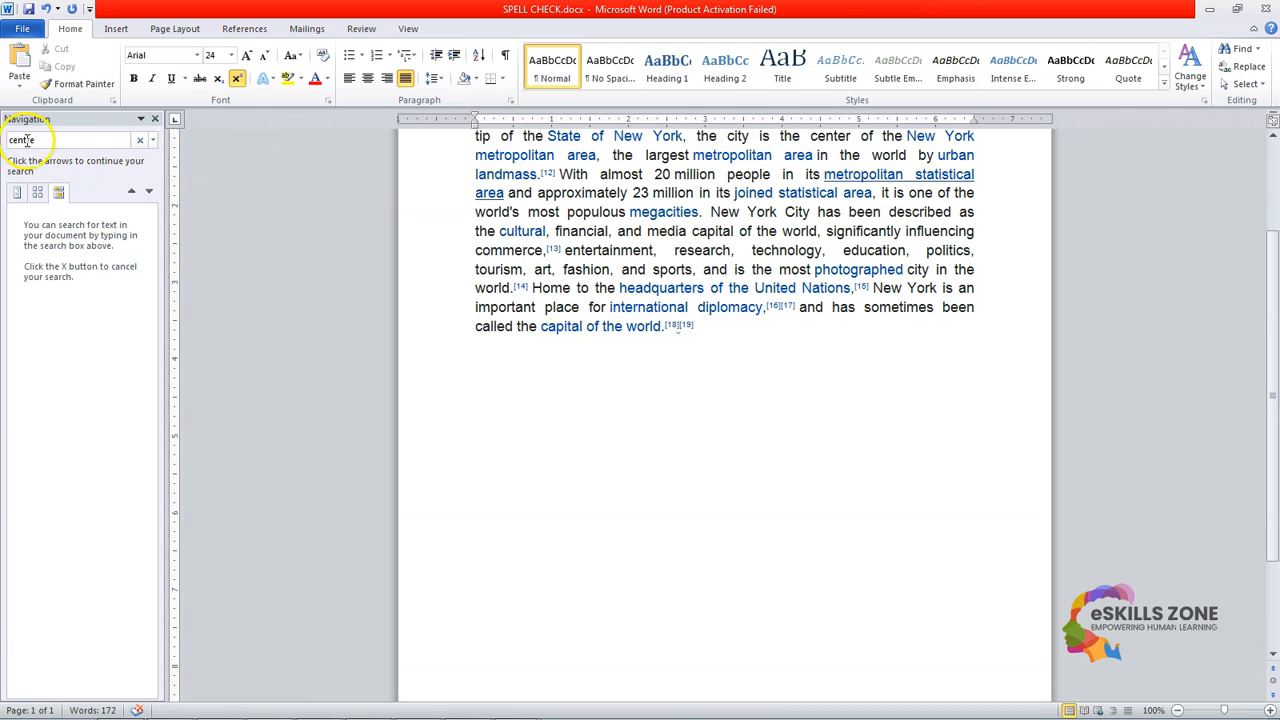
pyautogui.doubleClick(580, 307)
pyautogui.click(662, 400)
pyautogui.scroll(3, 662, 400)
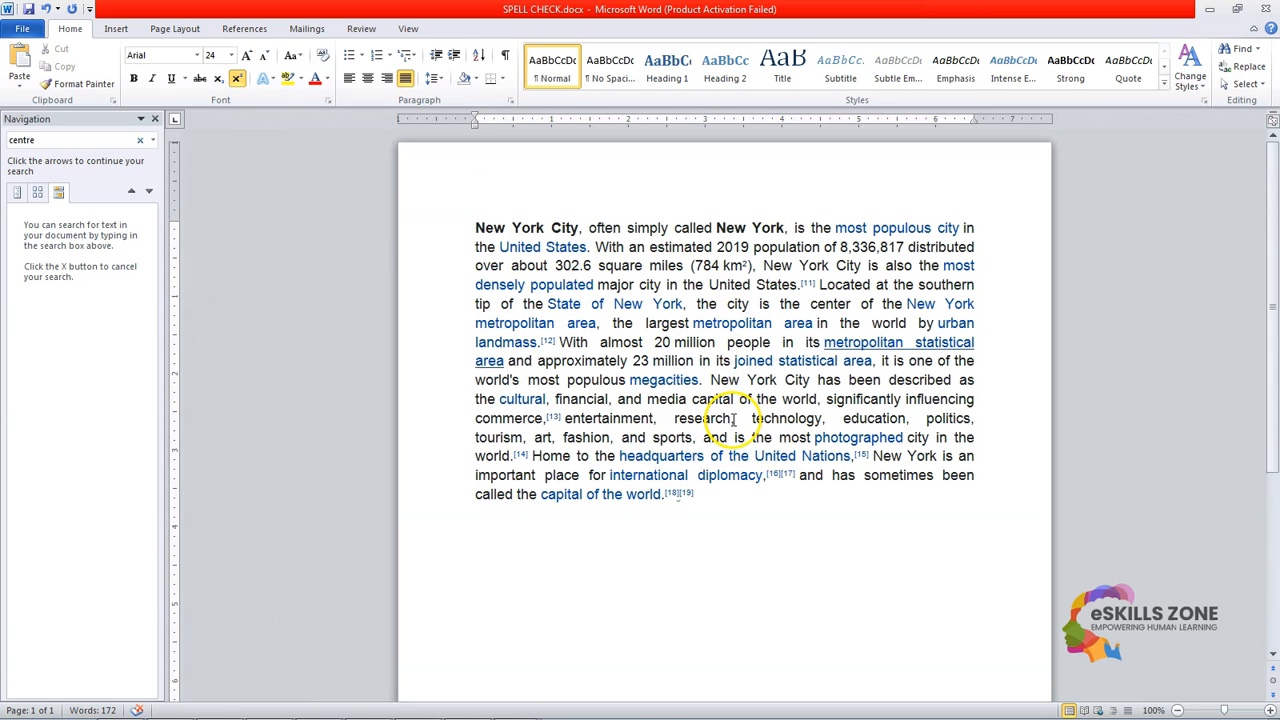
pyautogui.scroll(-2, 735, 420)
pyautogui.scroll(2, 732, 425)
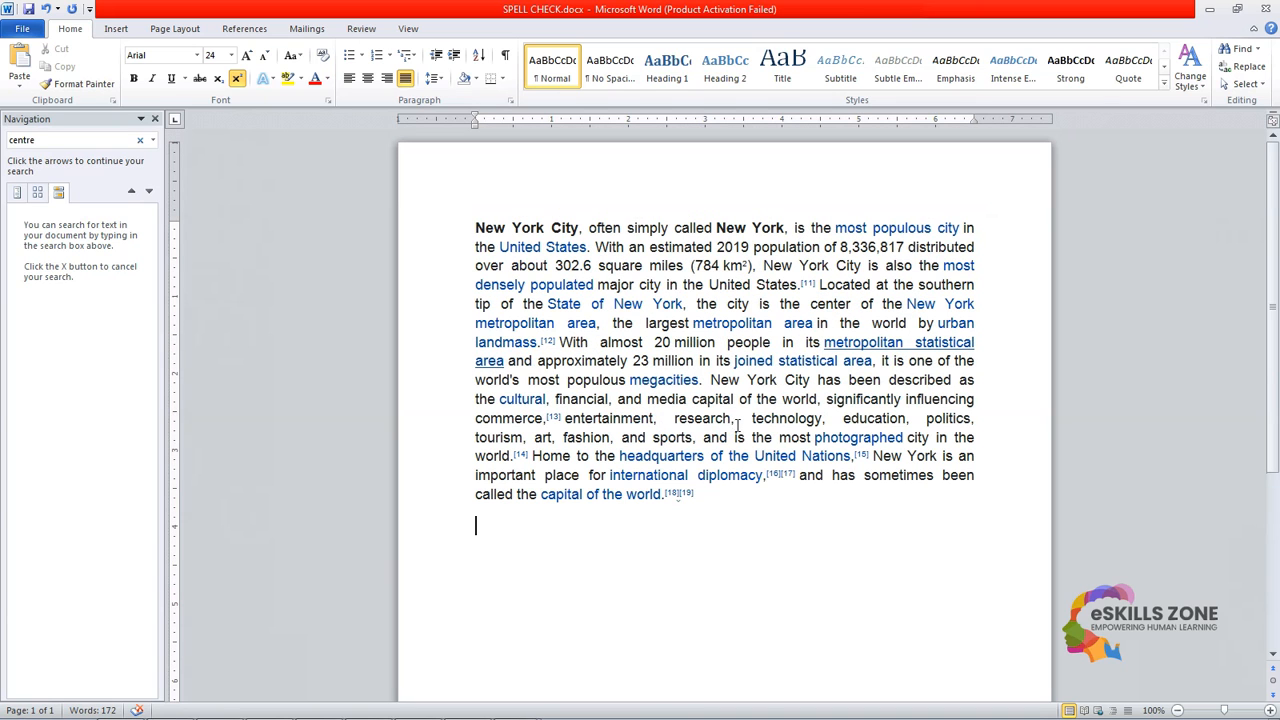